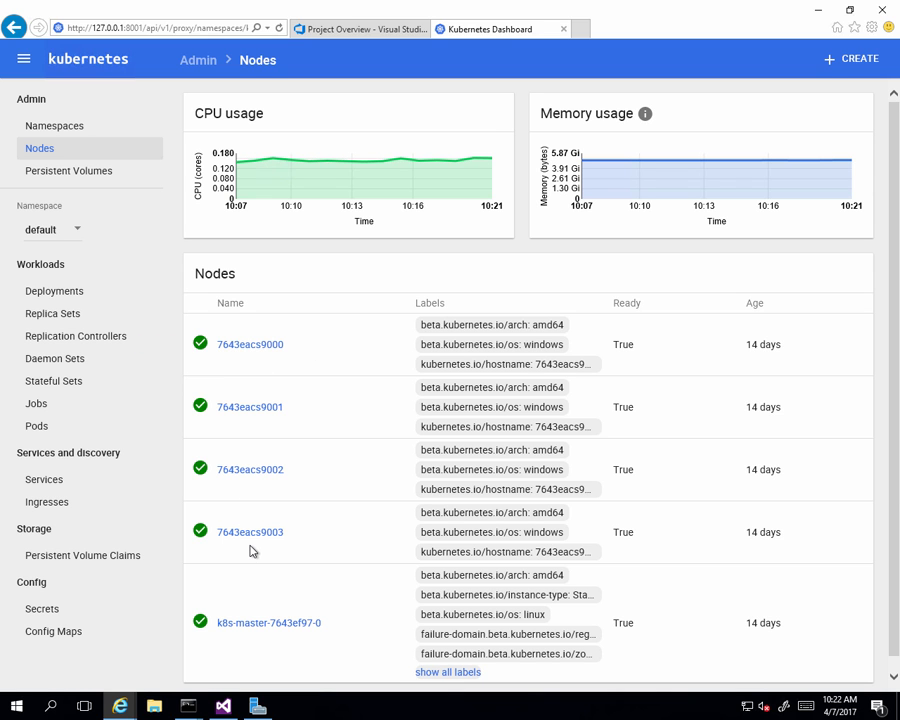
Step: Examine the details, system info and conditions of cluster node 7643eacs9000
click(263, 349)
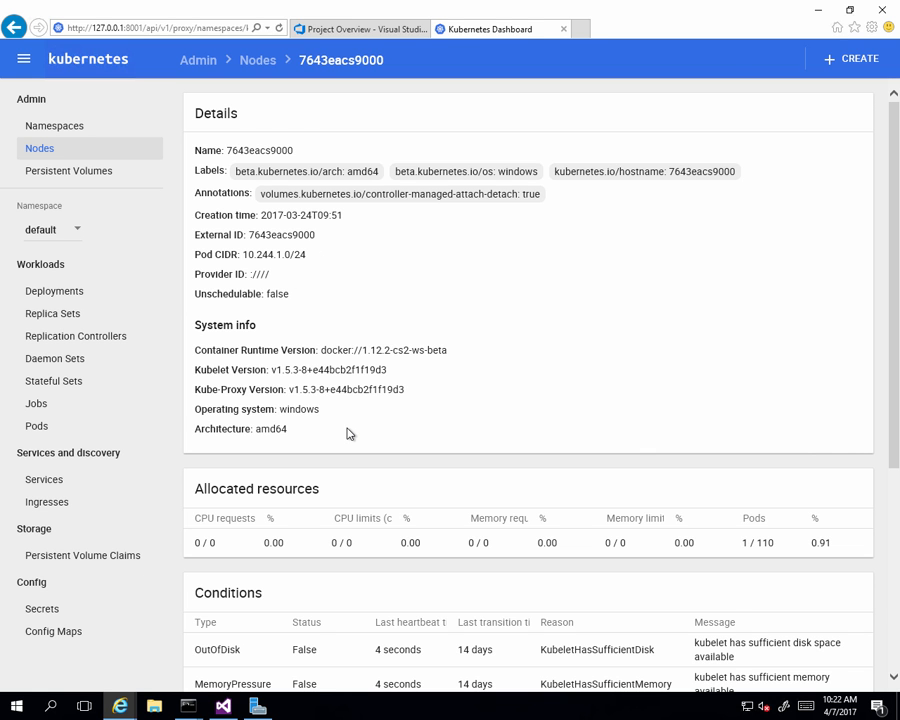
scroll(349, 432, down, 5)
scroll(352, 433, up, 5)
Step: Review the default namespace's workloads and the services with their external endpoints
click(50, 266)
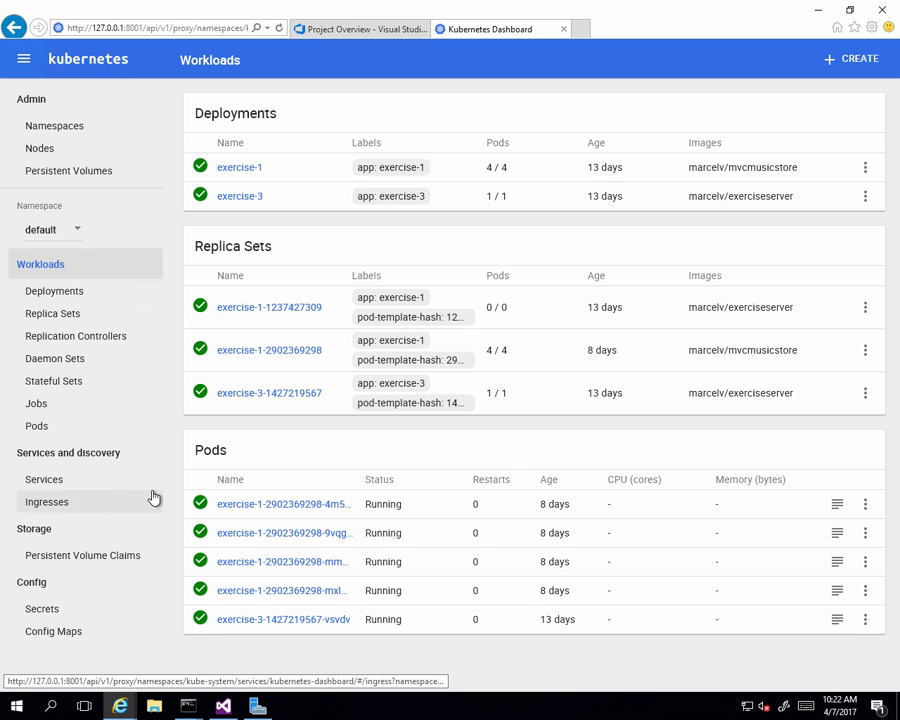
click(116, 491)
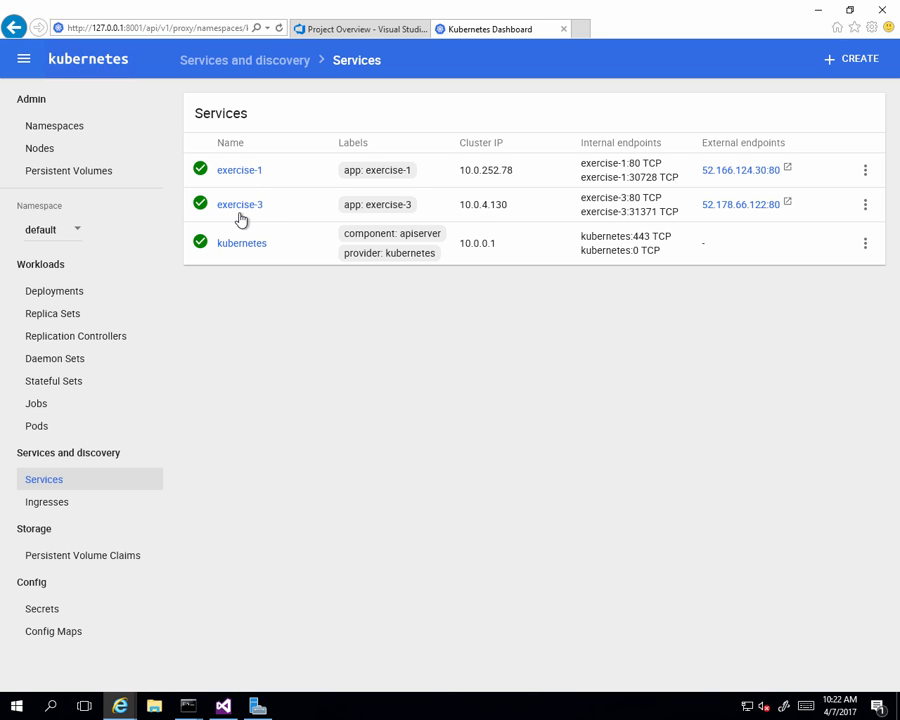
click(58, 268)
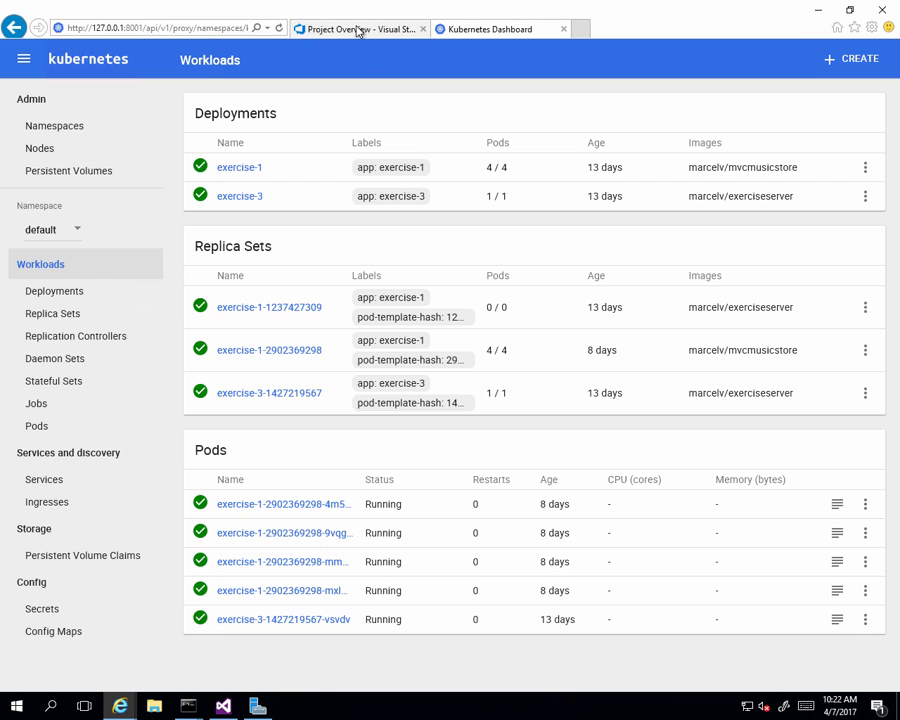
Step: Switch to the MSFT-devops-course project and show the Docker folder's files in the Custom IIS code repository
click(357, 29)
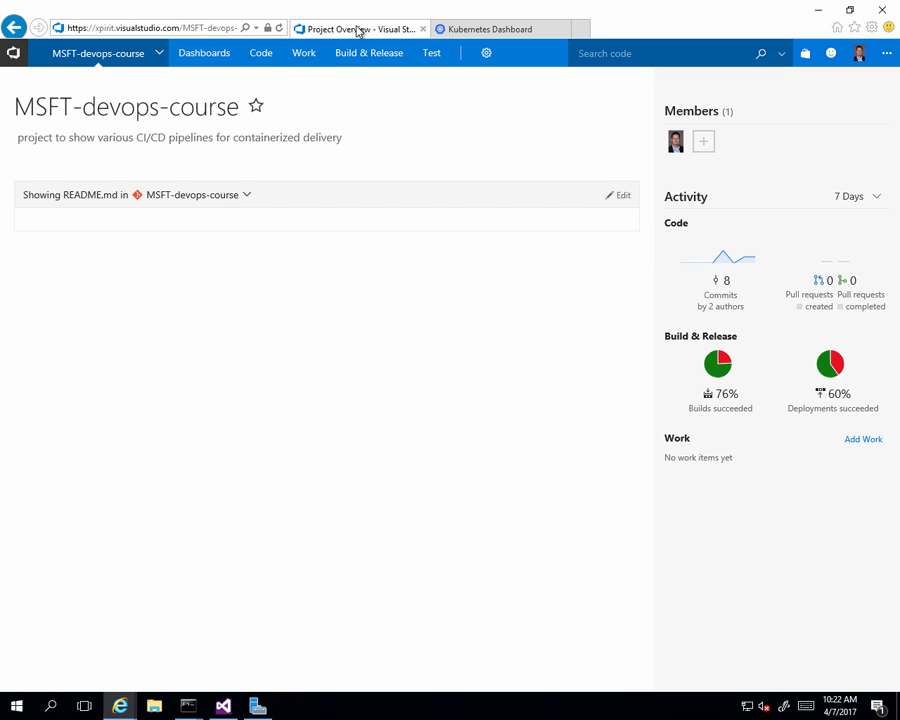
click(264, 57)
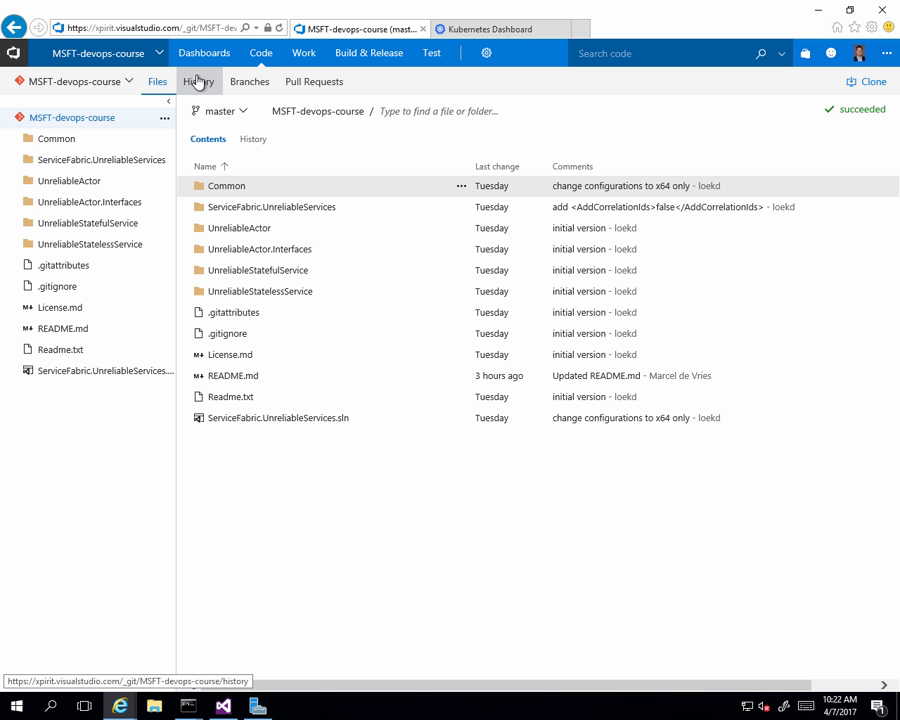
click(127, 82)
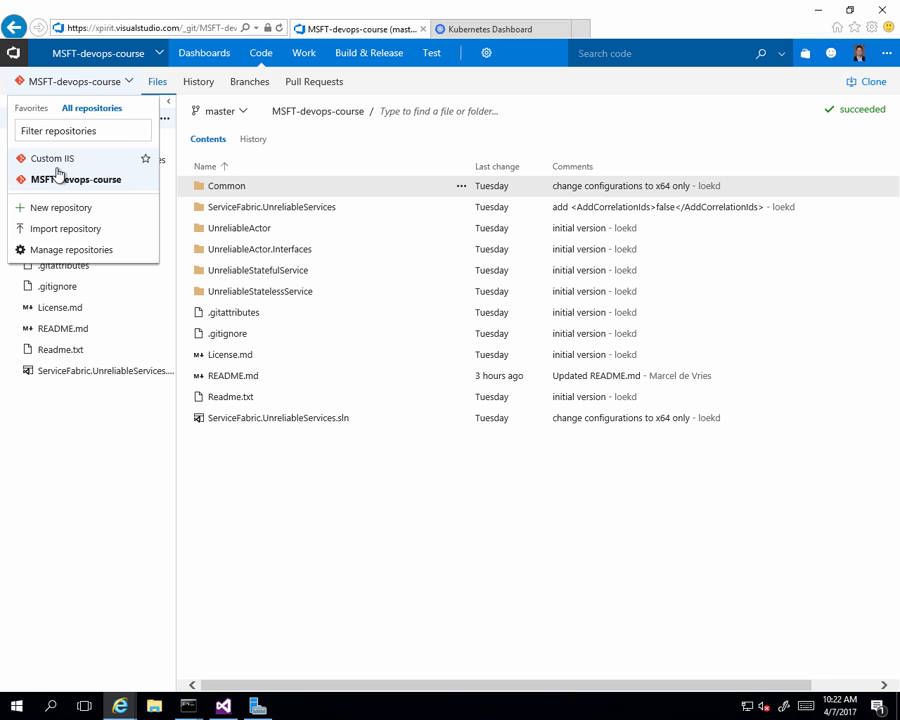
click(56, 159)
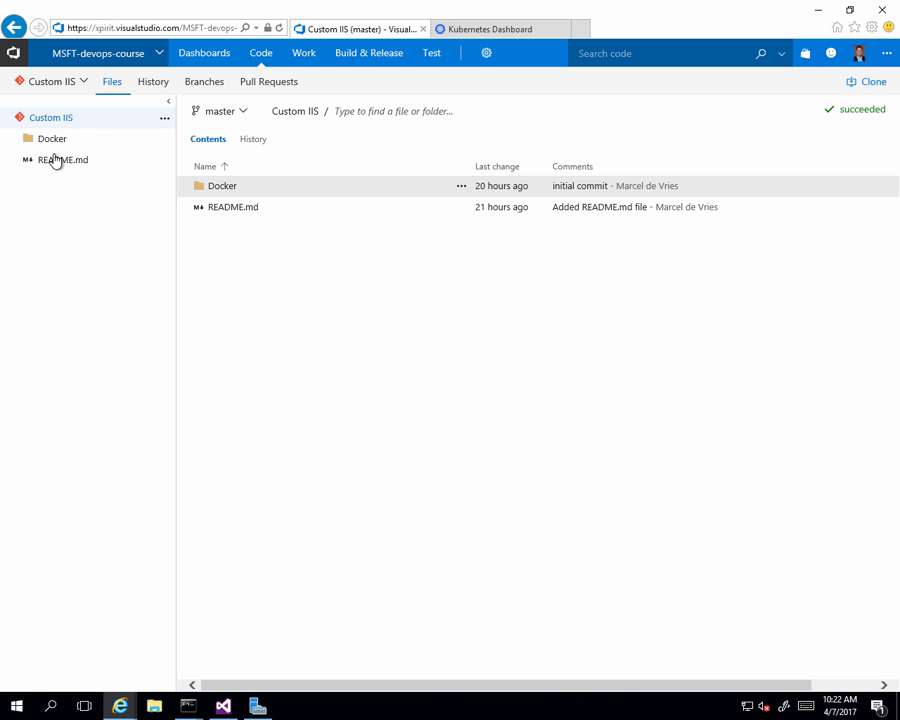
click(16, 141)
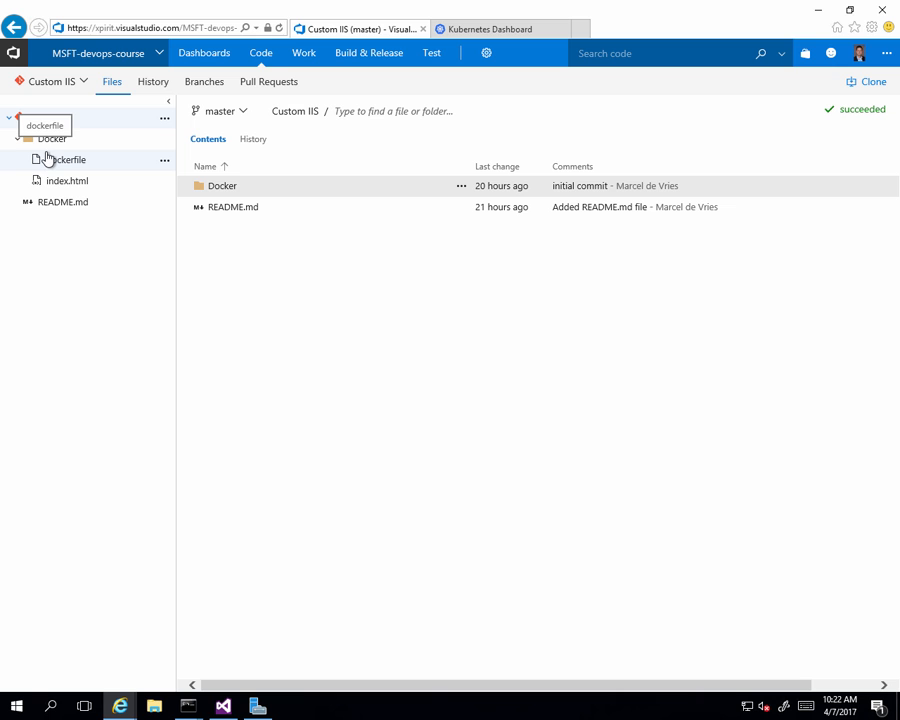
Step: View the summary of the CustomIIS-docker-CI build definition
mouse_move(352, 58)
click(347, 80)
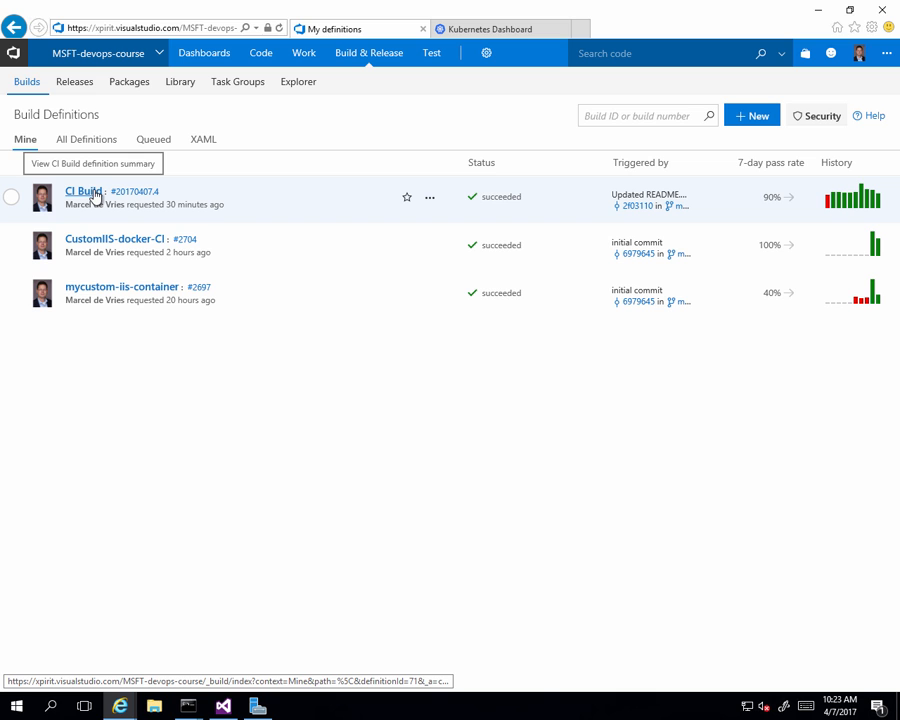
click(102, 242)
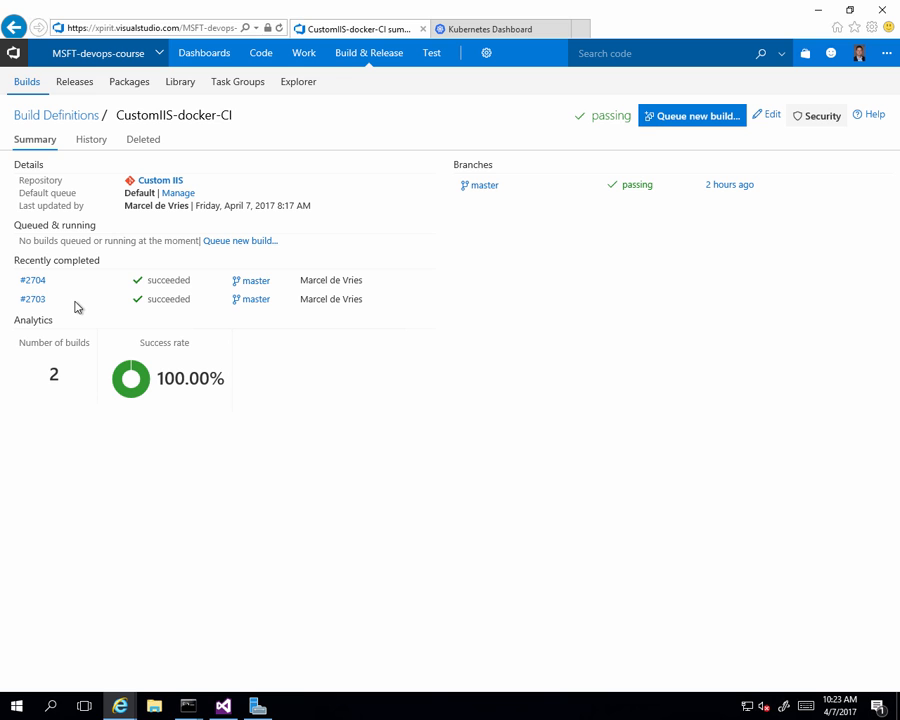
Step: Open the "Deploy custom iis on agent" release definition in edit mode to view its tasks
click(76, 84)
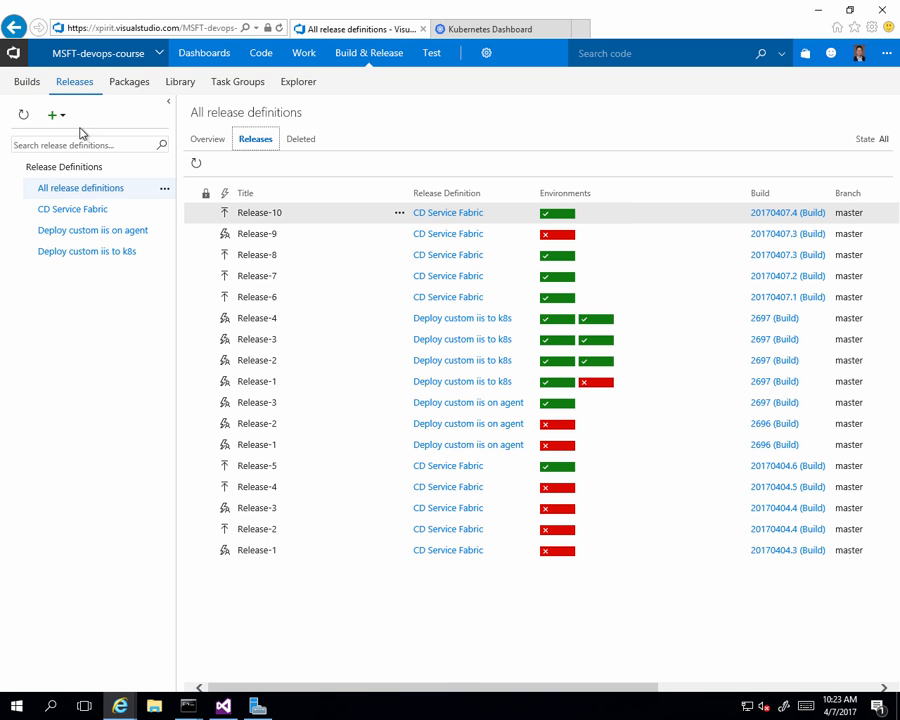
click(111, 233)
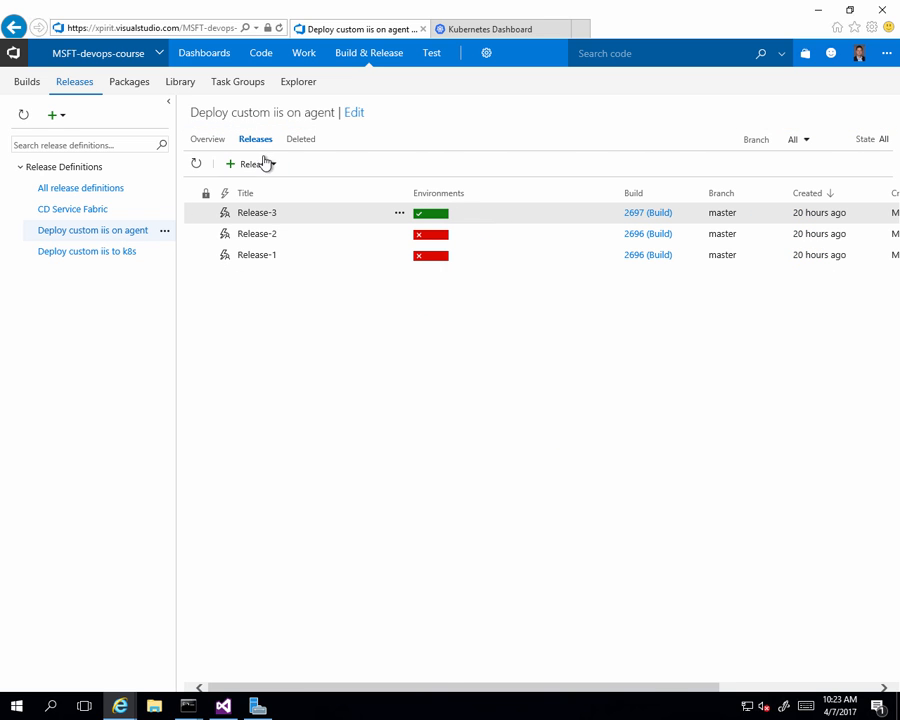
click(355, 115)
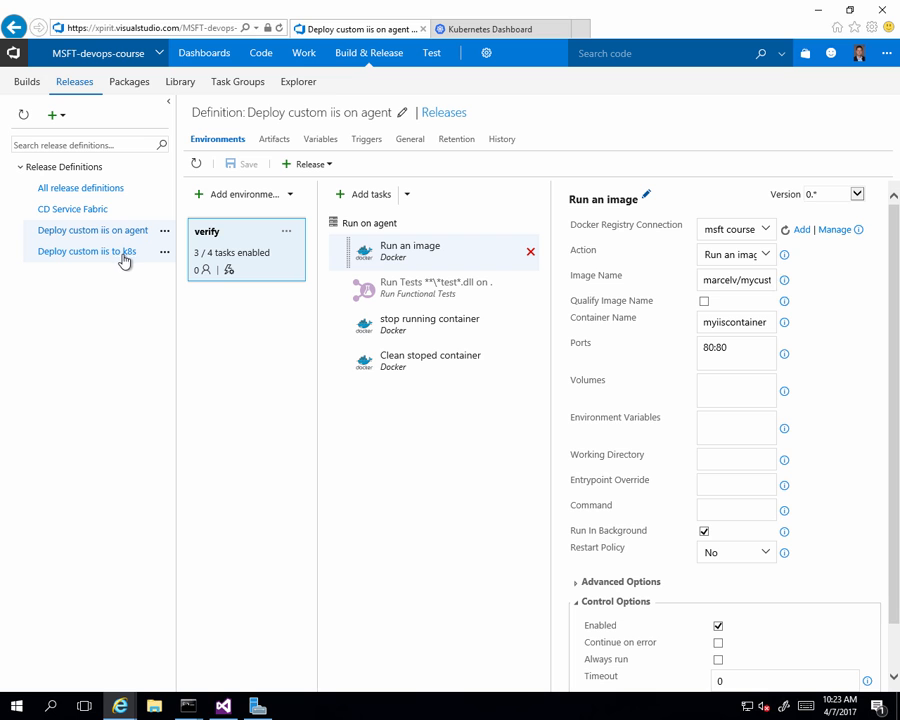
Step: Open the "Deploy custom iis to k8s" release definition in edit mode and inspect the verify environment's run, stop and clean container tasks
click(118, 252)
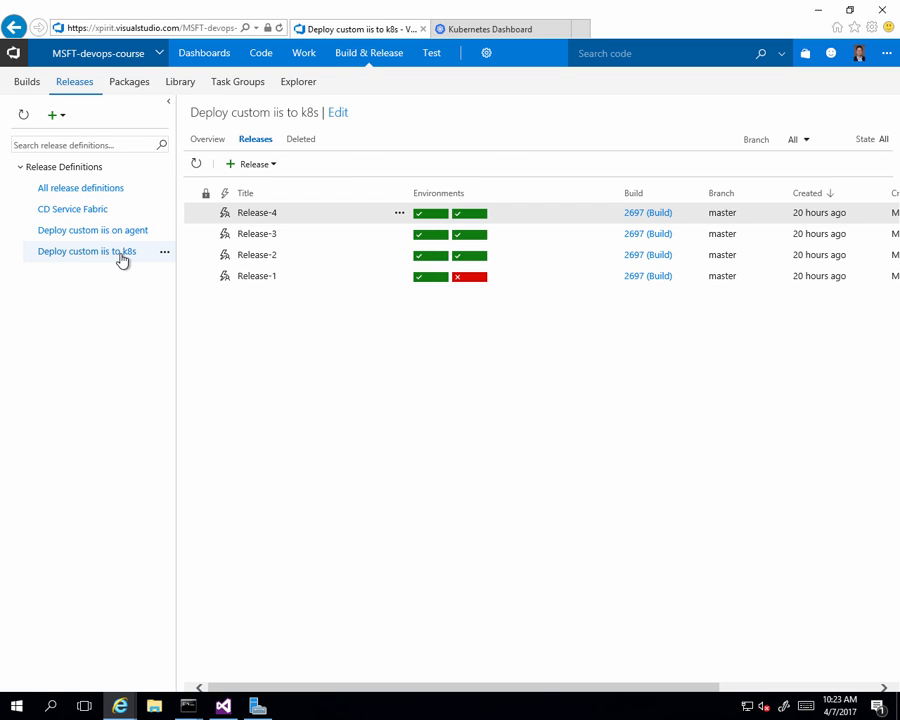
click(338, 114)
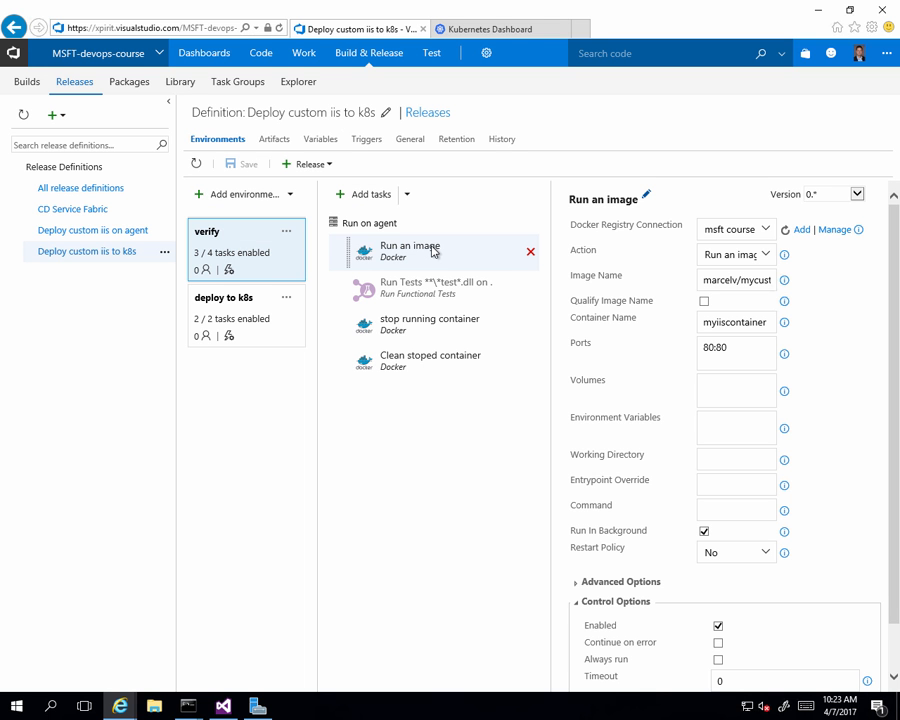
click(725, 280)
key(End)
double_click(703, 322)
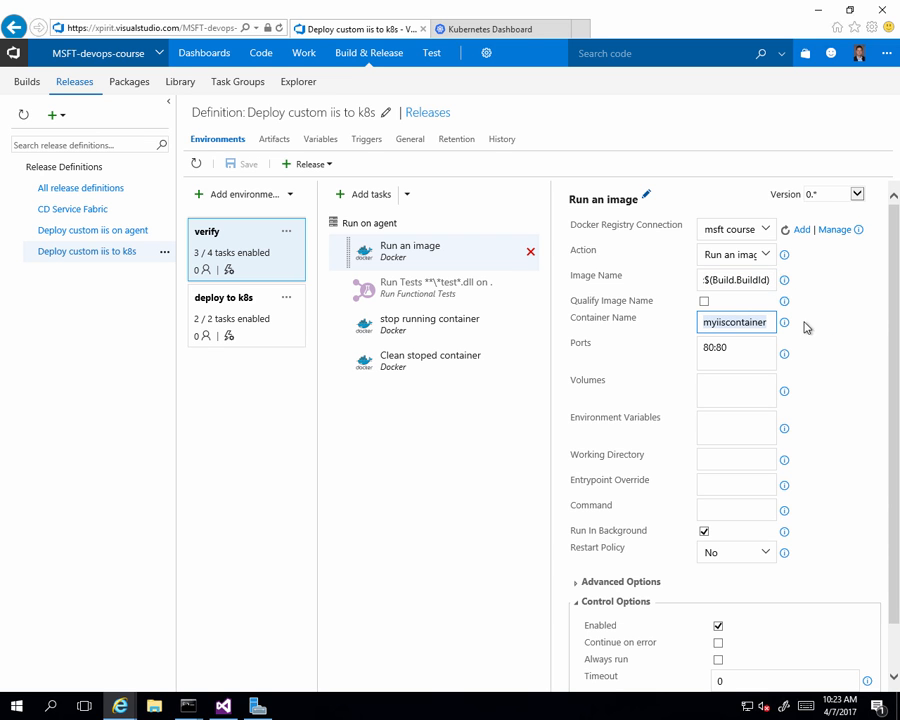
click(410, 331)
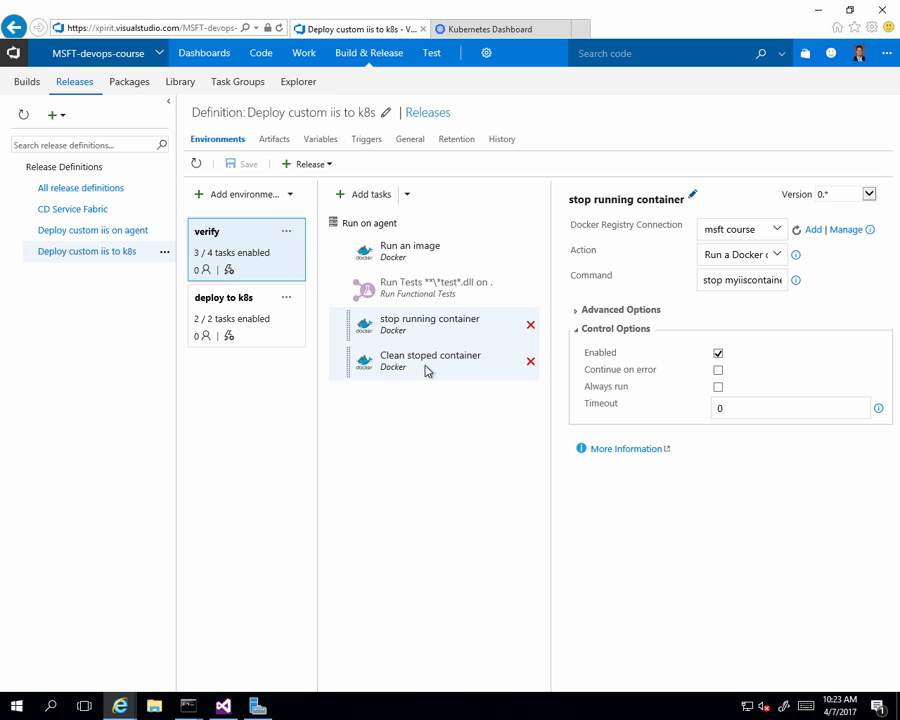
click(427, 366)
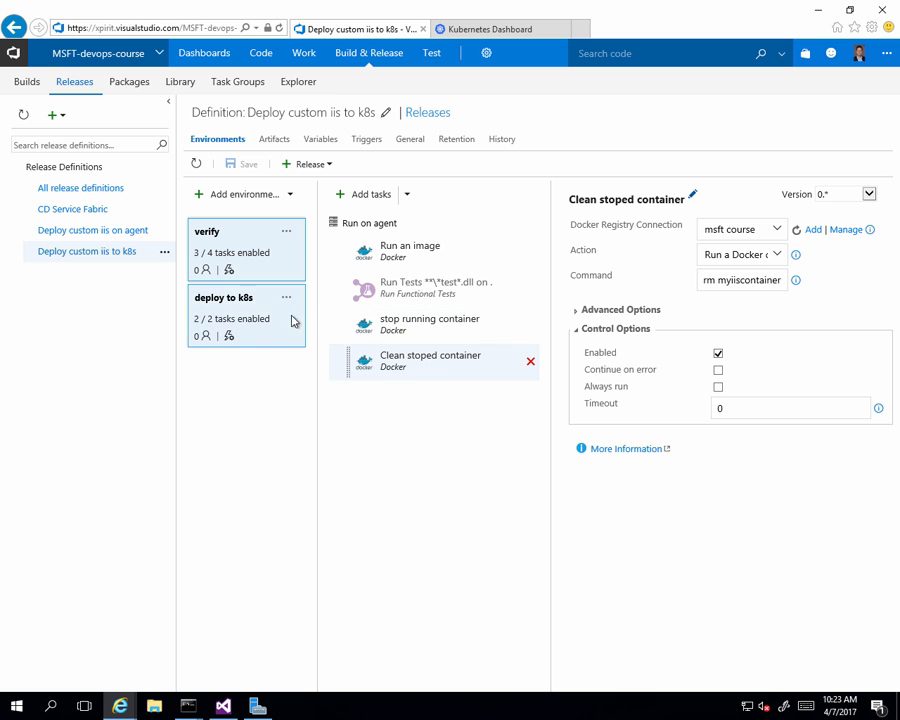
Step: Inspect the deployment name and image in the arguments of the first kubectl task in the deploy to k8s environment
click(262, 308)
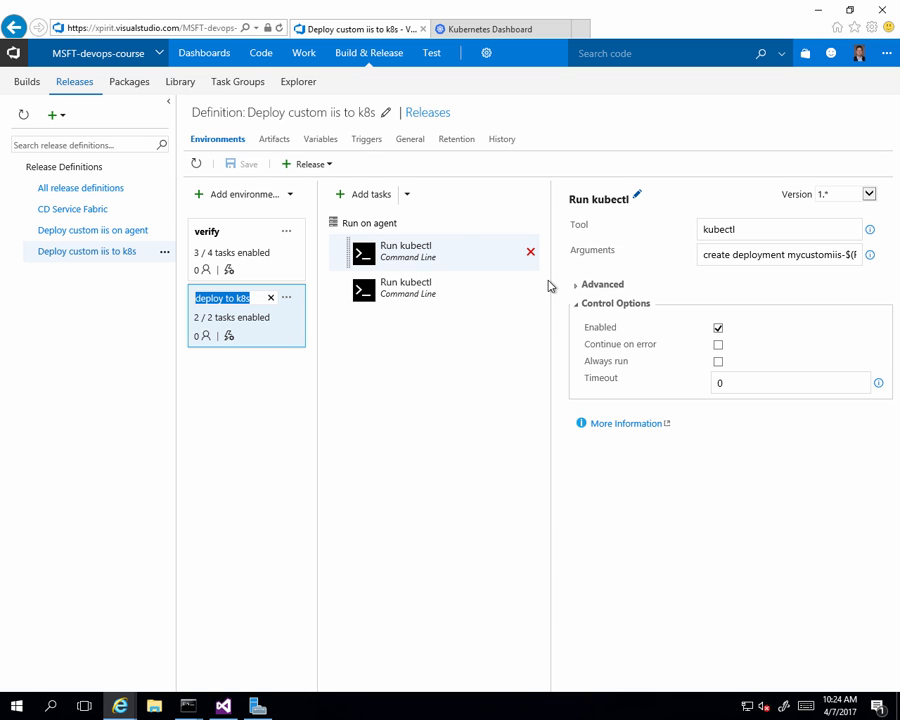
drag(548, 279, 406, 284)
drag(586, 255, 768, 255)
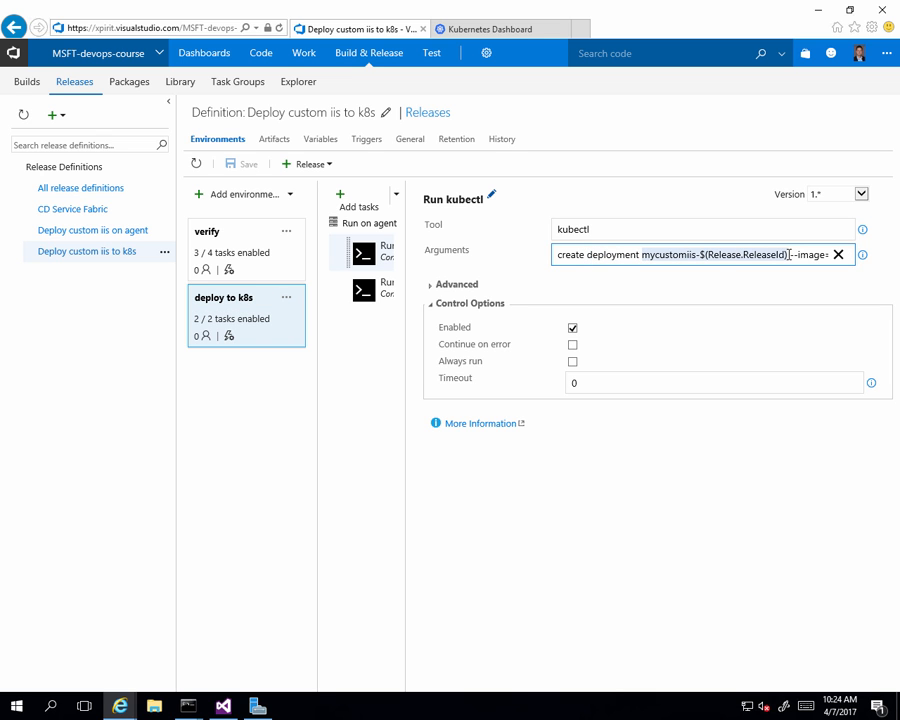
click(806, 256)
drag(806, 256, 878, 268)
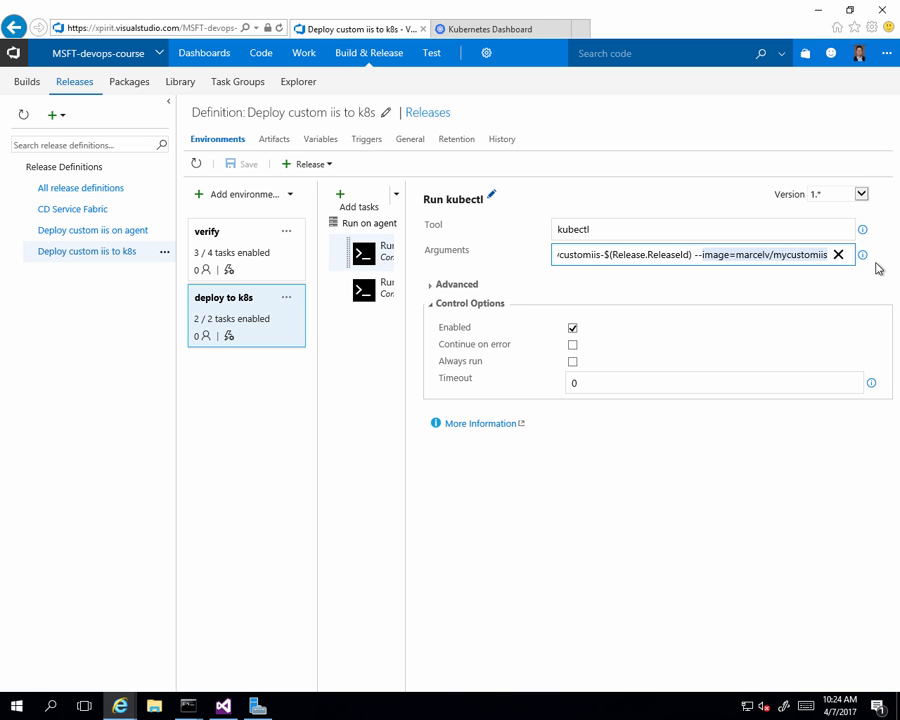
click(780, 259)
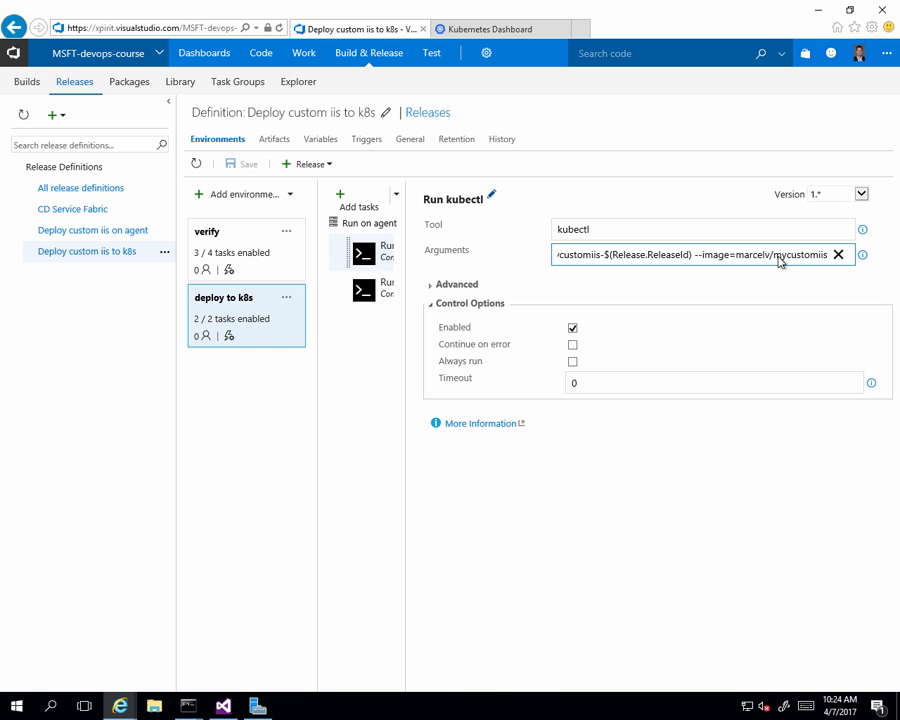
drag(776, 257, 830, 262)
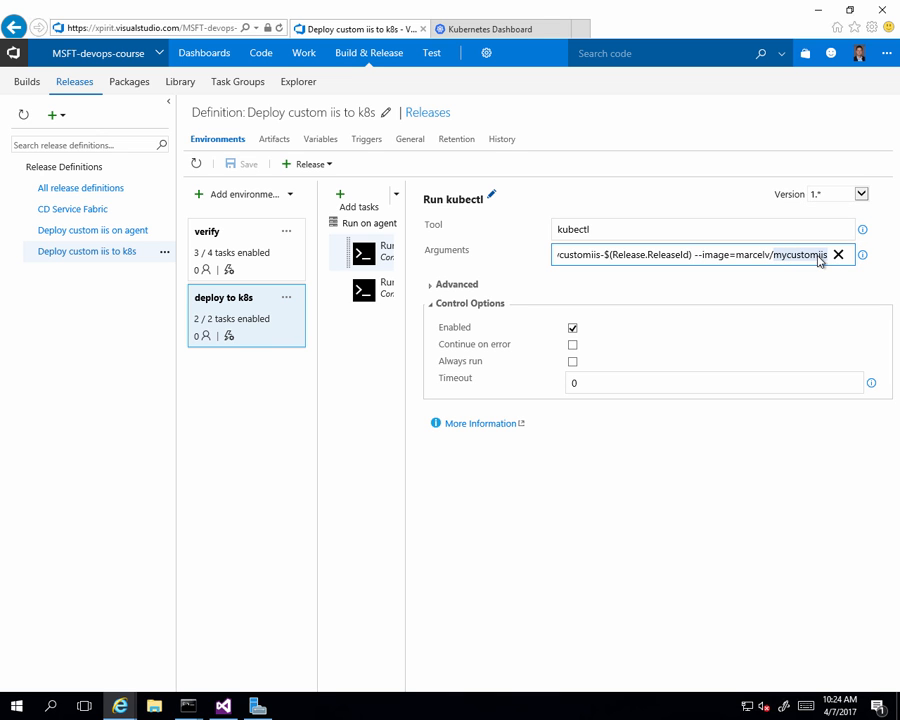
Step: Examine the second kubectl task's expose deployment arguments, including the load balancer type and port
click(376, 295)
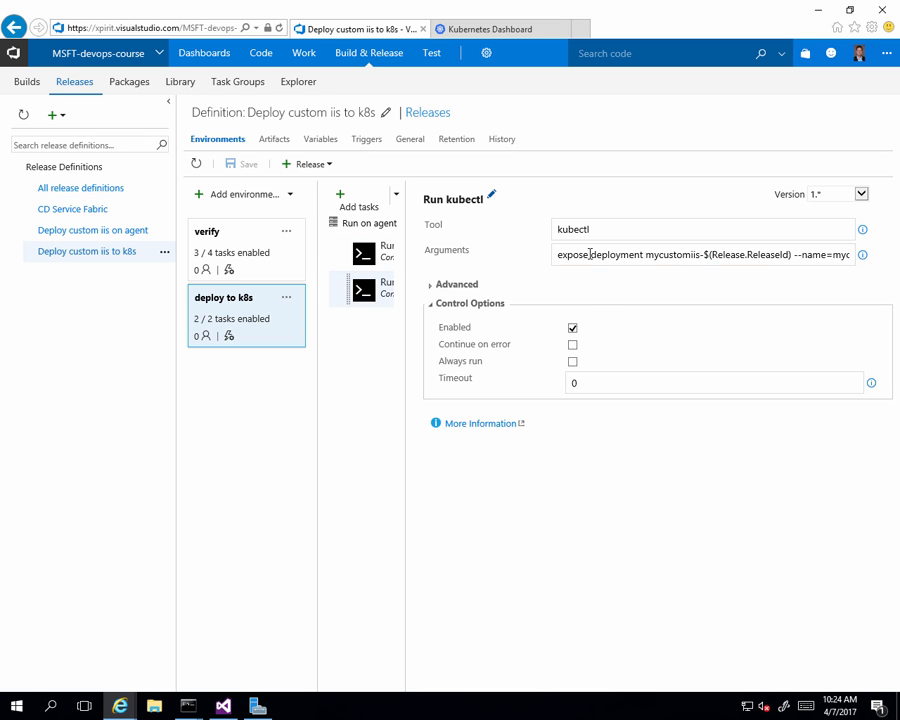
drag(559, 255, 700, 257)
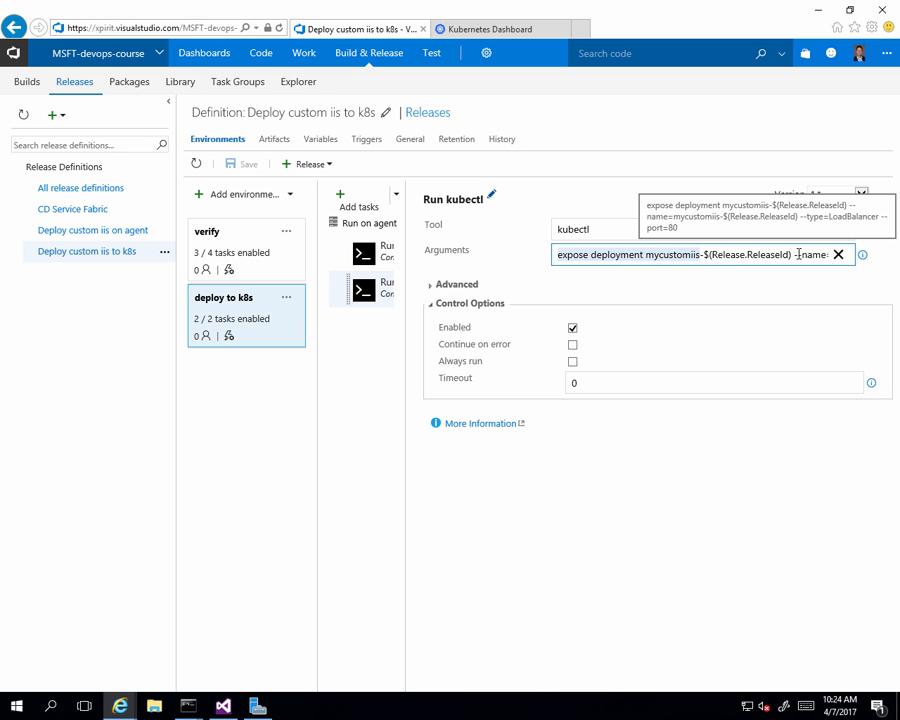
drag(799, 254, 888, 263)
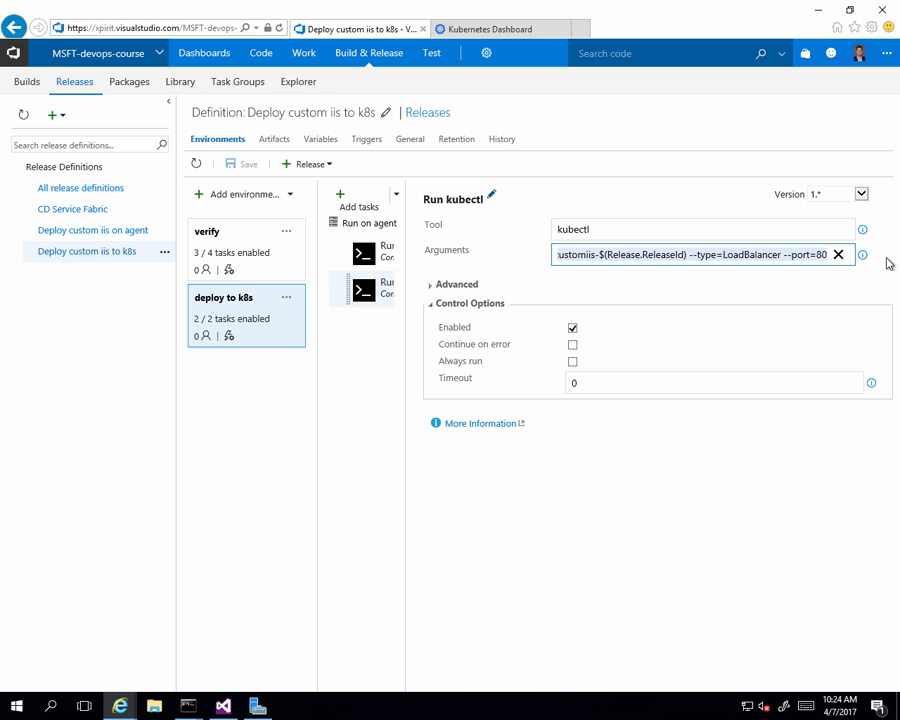
click(733, 261)
drag(784, 256, 819, 264)
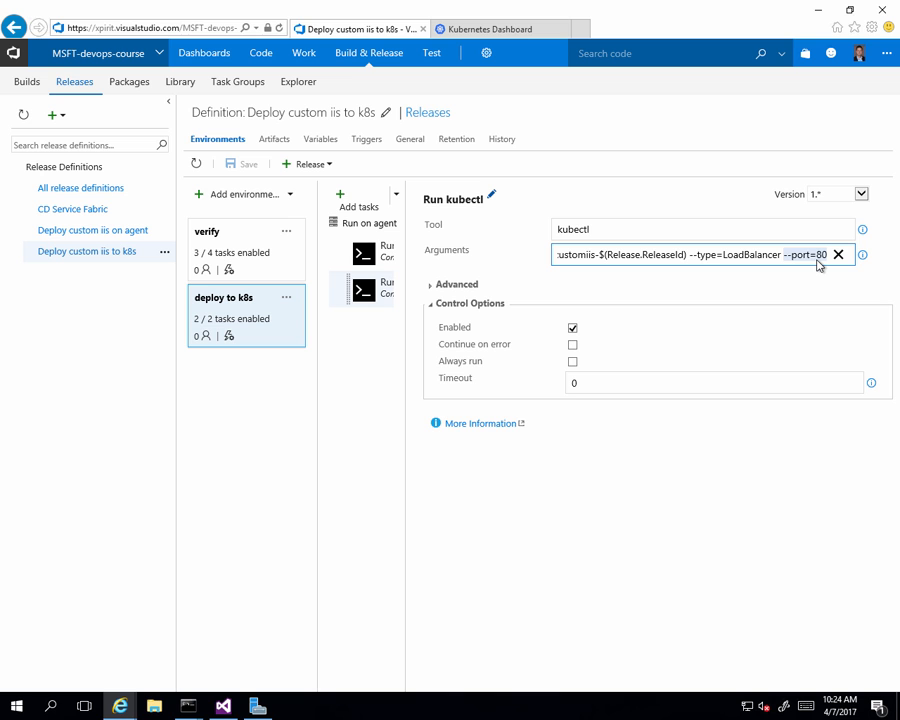
Step: Check the deploy to k8s agent phase's deployment queue and the build agent running in the Command Prompt
click(326, 166)
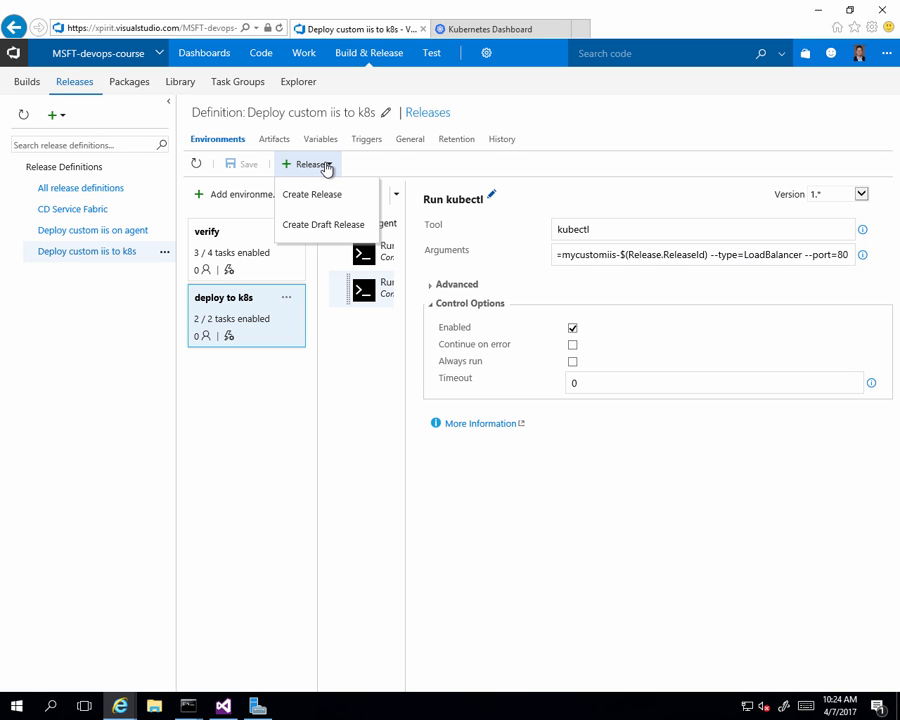
click(270, 315)
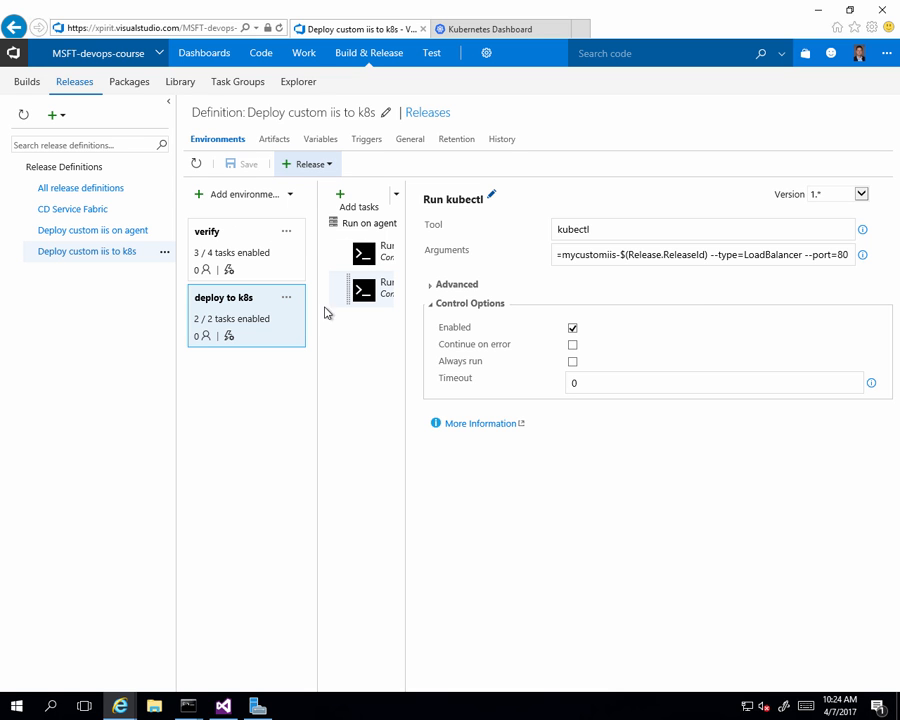
click(360, 228)
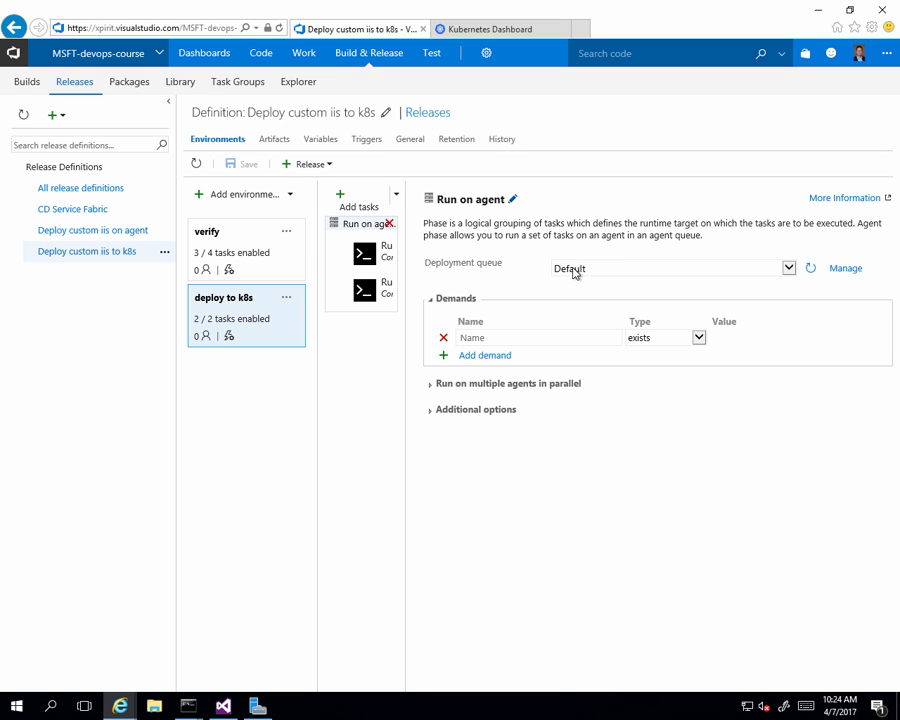
click(188, 706)
click(128, 647)
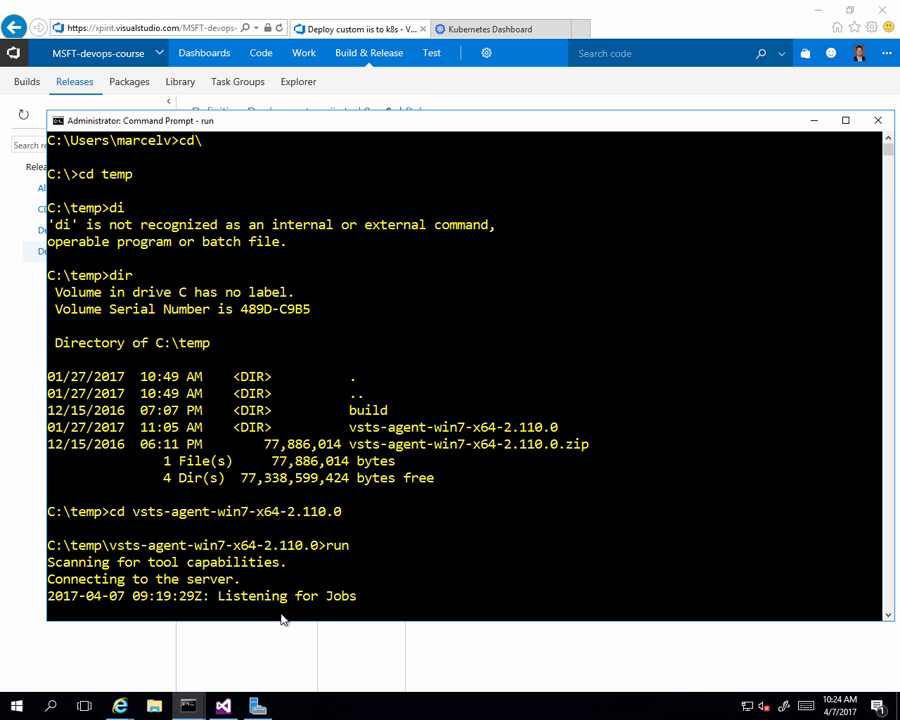
click(814, 121)
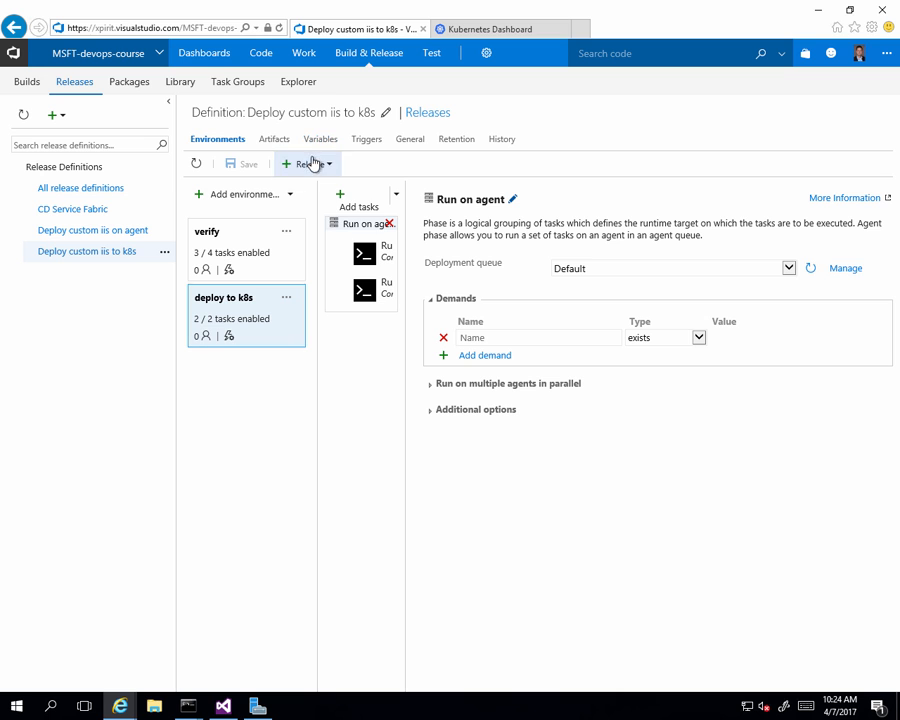
Step: Create a new release of "Deploy custom iis to k8s" using mycustom-iis-container build 2697 with the automated deployment triggers
click(313, 164)
click(314, 196)
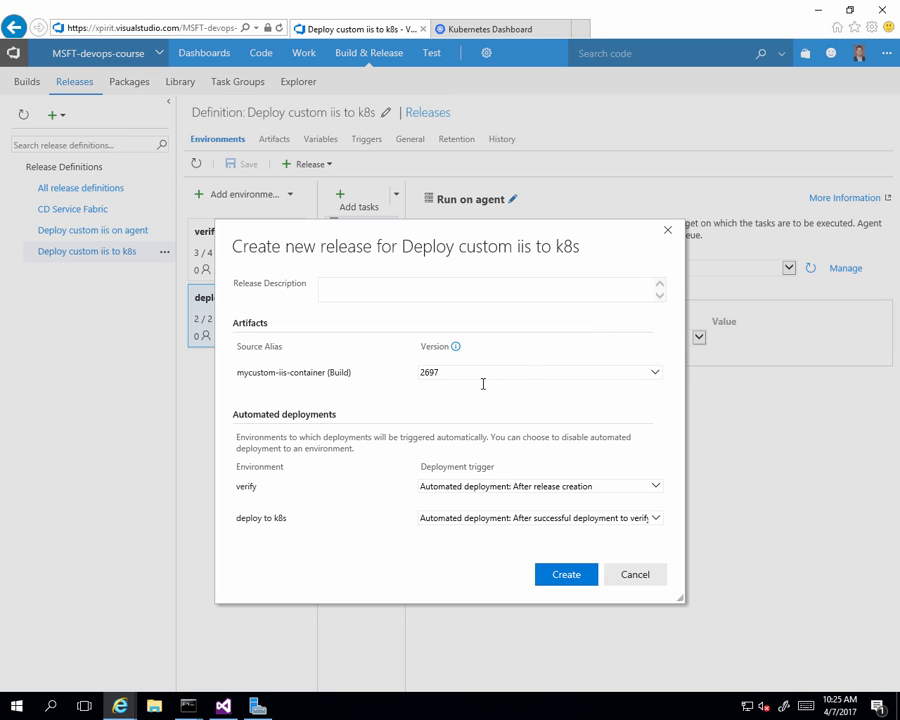
click(574, 578)
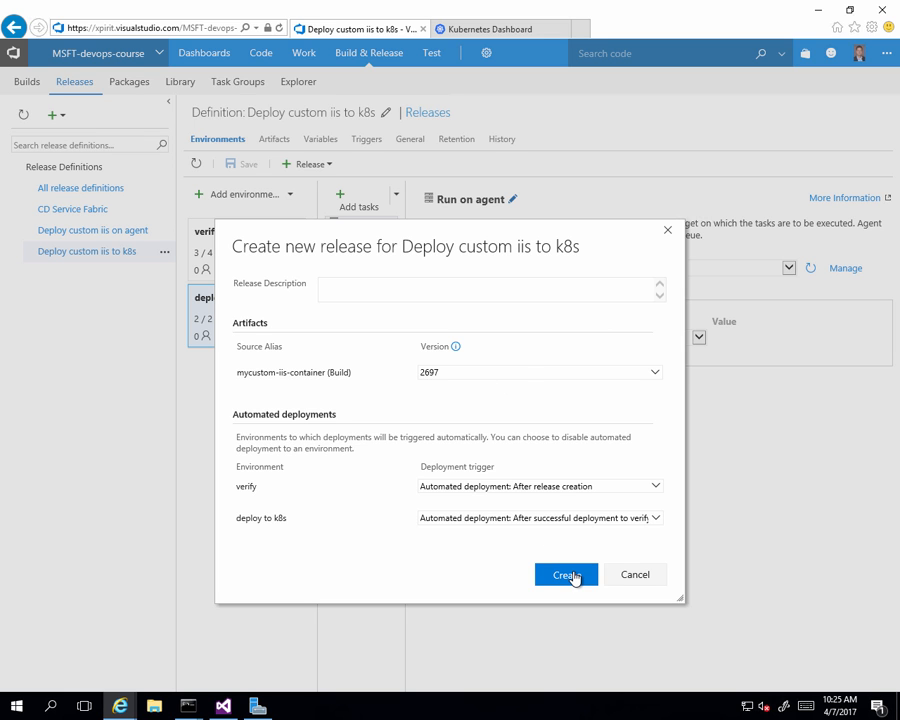
Step: Submit the configured release of "Deploy custom iis to k8s" and open its summary
click(574, 578)
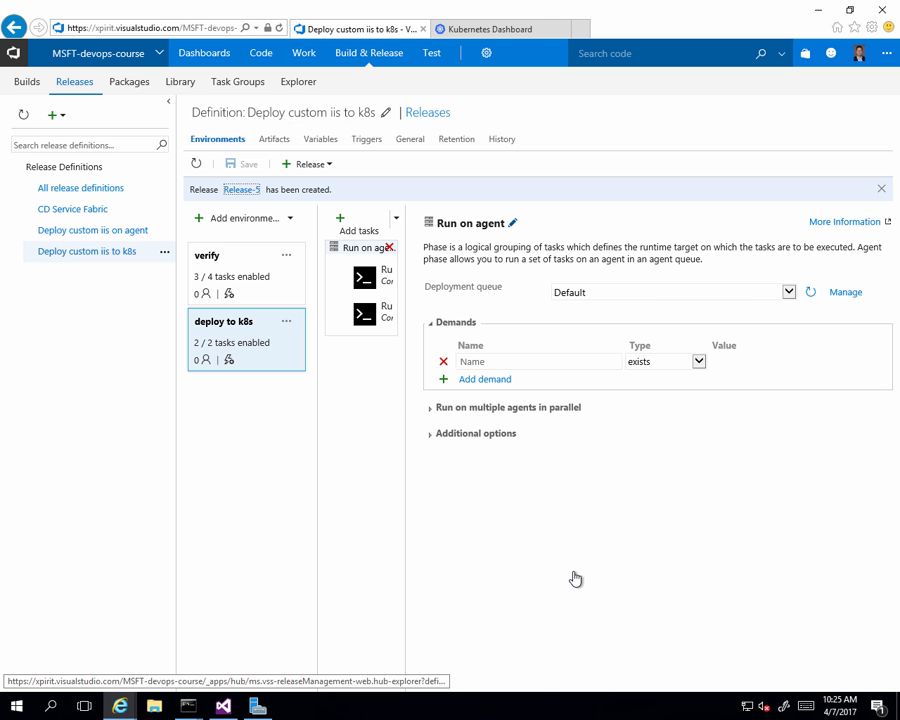
click(241, 190)
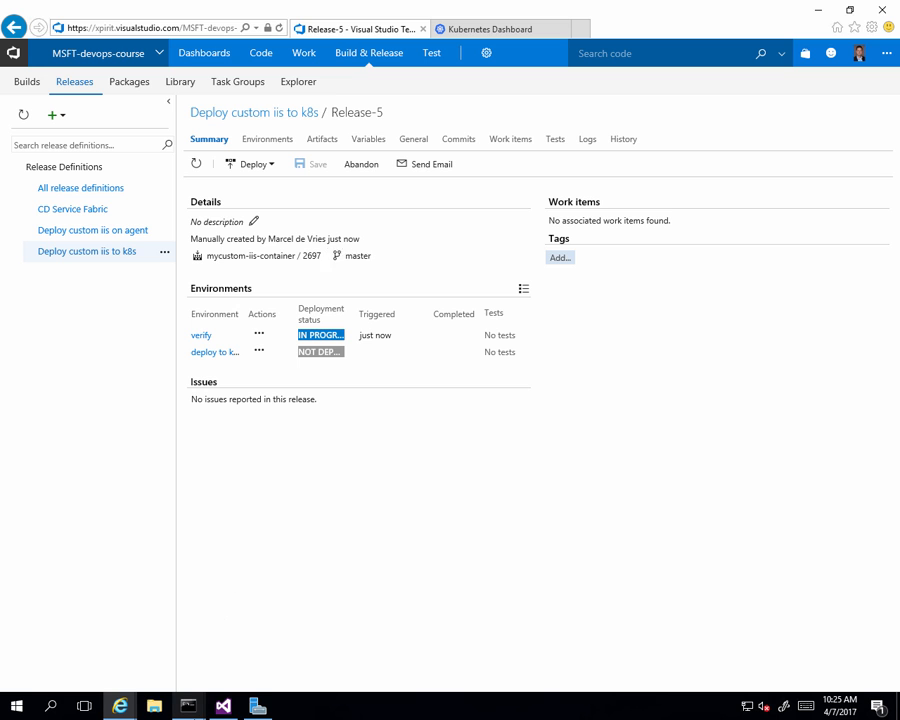
Step: Check the build agent's release job in the Command Prompt, and follow the release logs for the verify and deploy to k8s environments
mouse_move(188, 706)
click(148, 600)
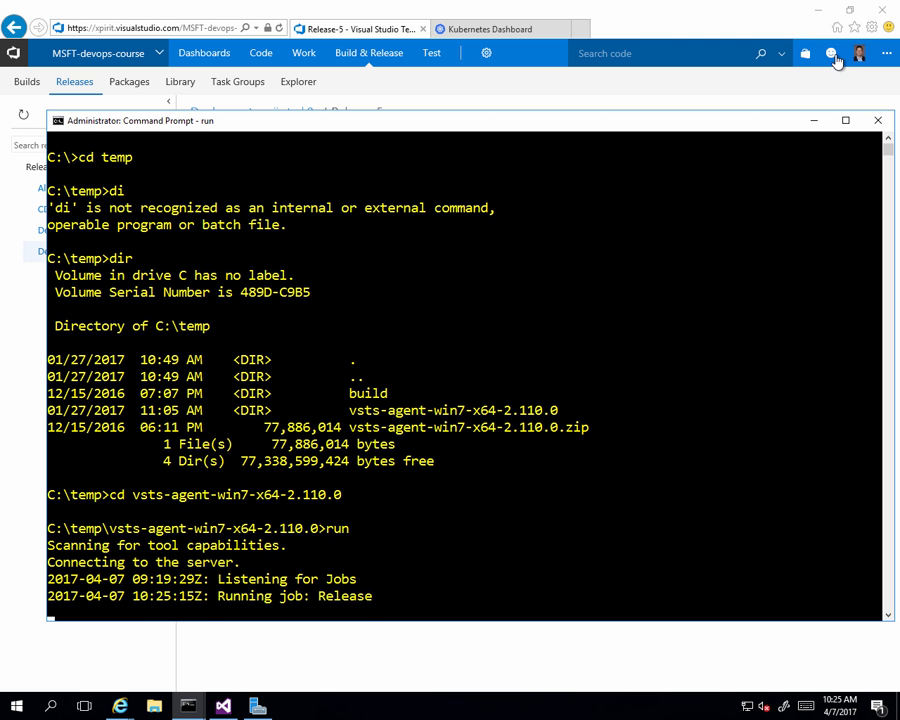
click(813, 120)
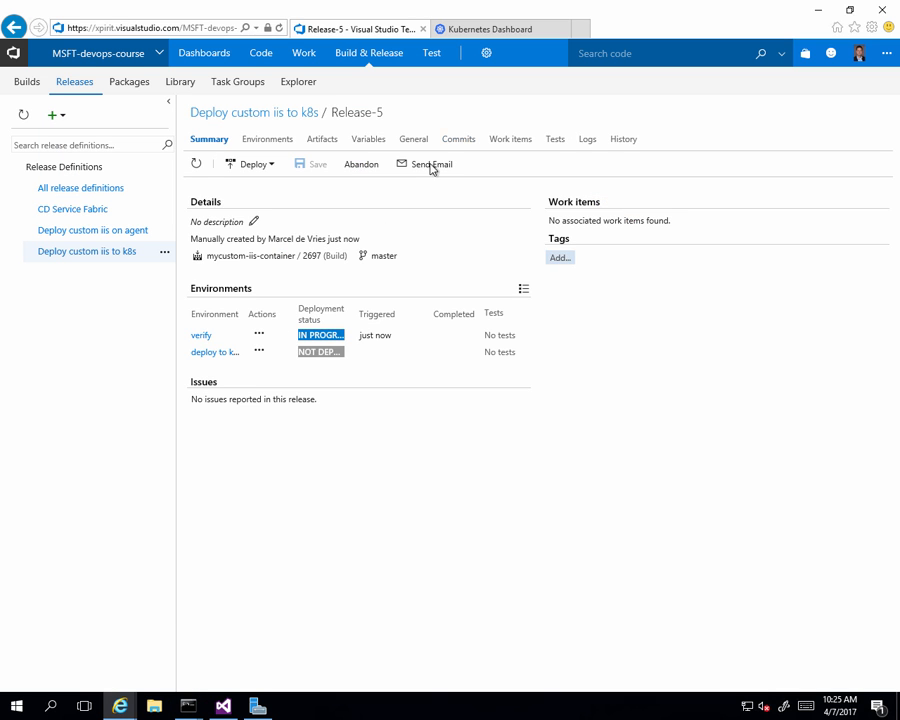
click(587, 143)
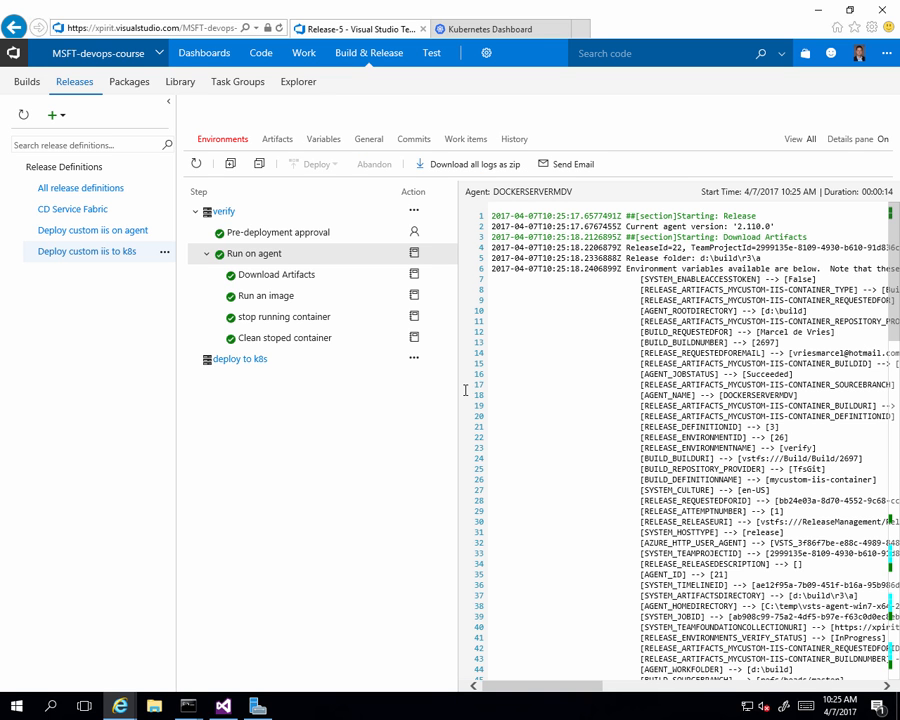
click(258, 362)
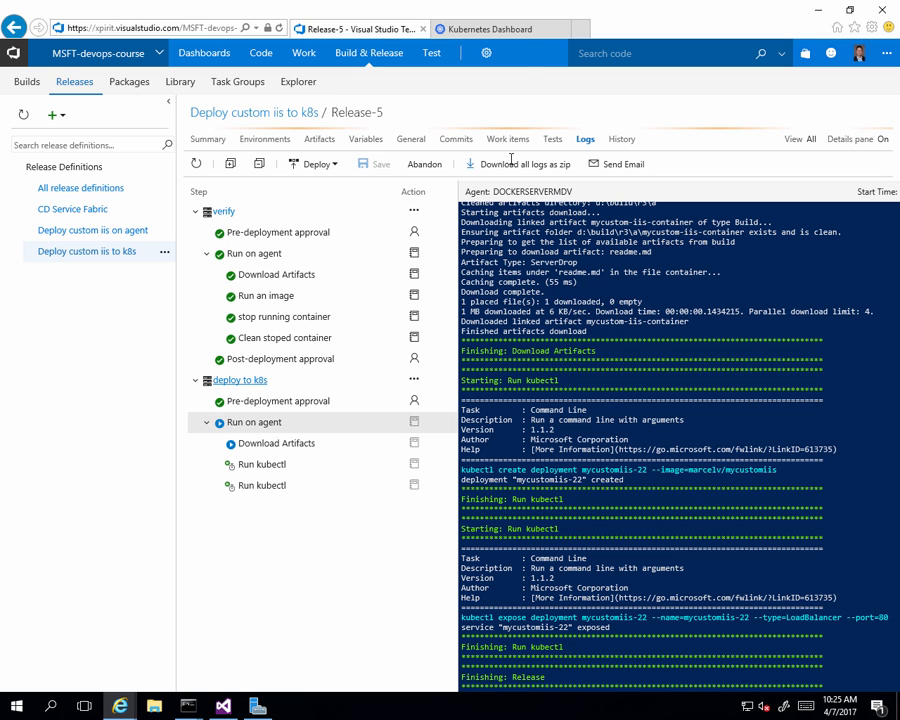
Step: Switch to the Kubernetes Dashboard, refresh the workloads, and check the mycustomiis-22 deployment, pod and service
click(500, 29)
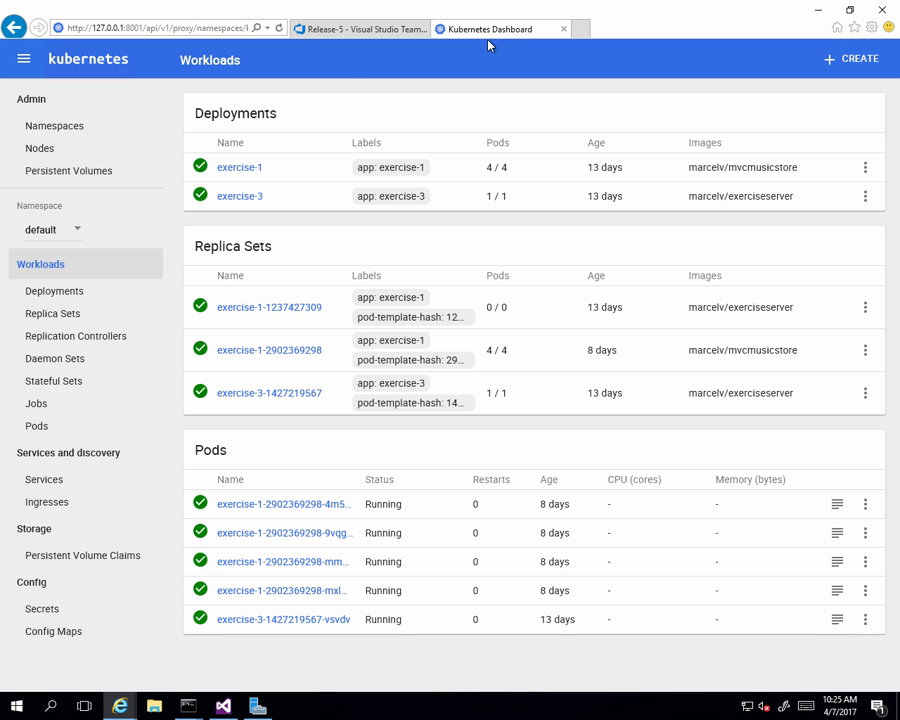
click(280, 31)
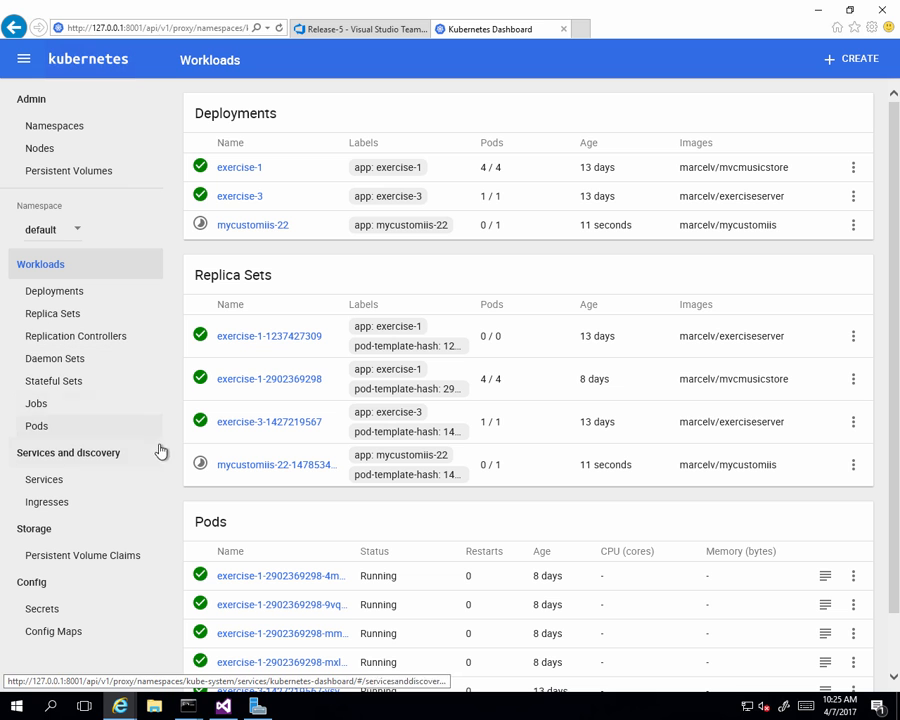
scroll(250, 468, down, 1)
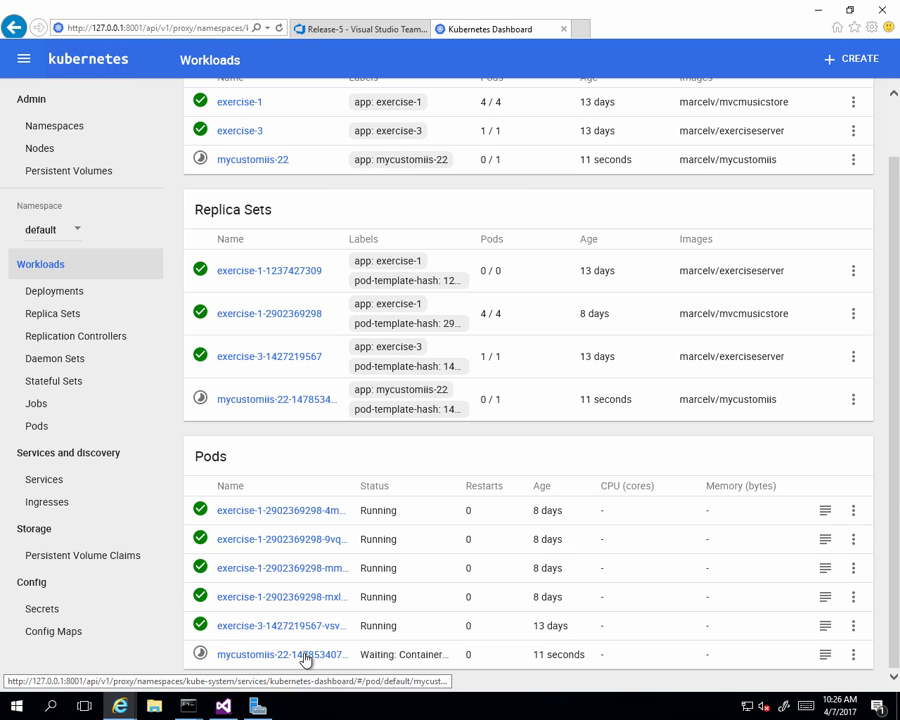
click(45, 488)
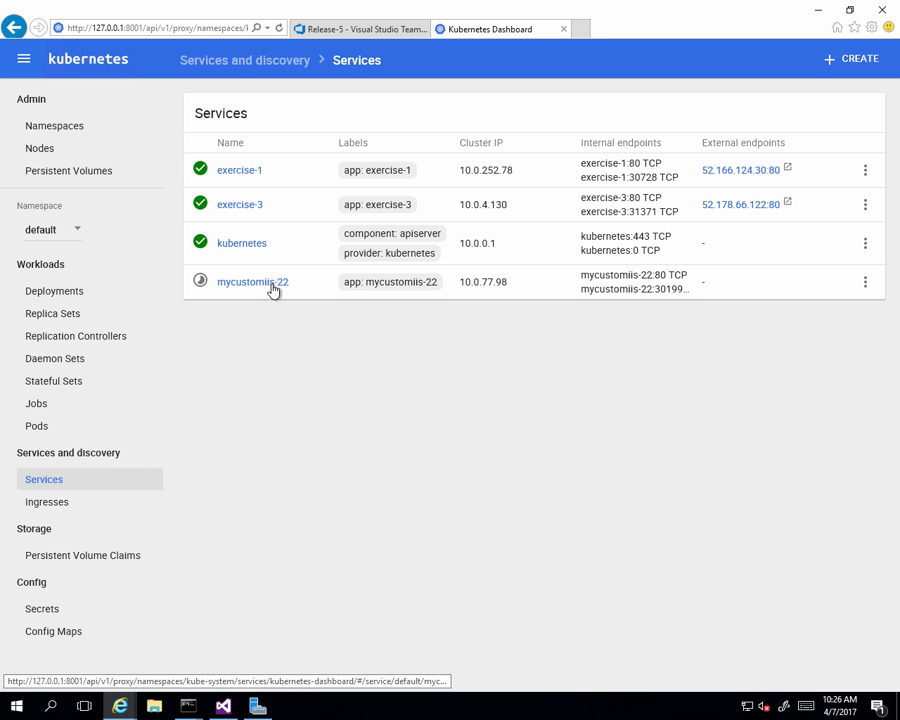
Step: Examine the mycustomiis-22 deployment's details and reload the Workloads overview to check its current status
click(70, 293)
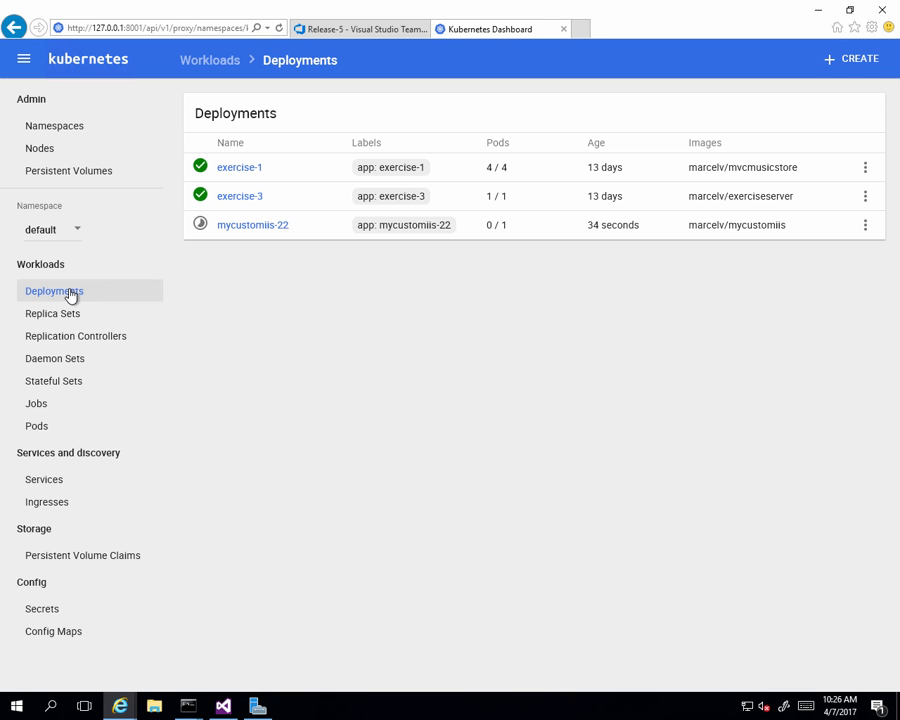
click(250, 230)
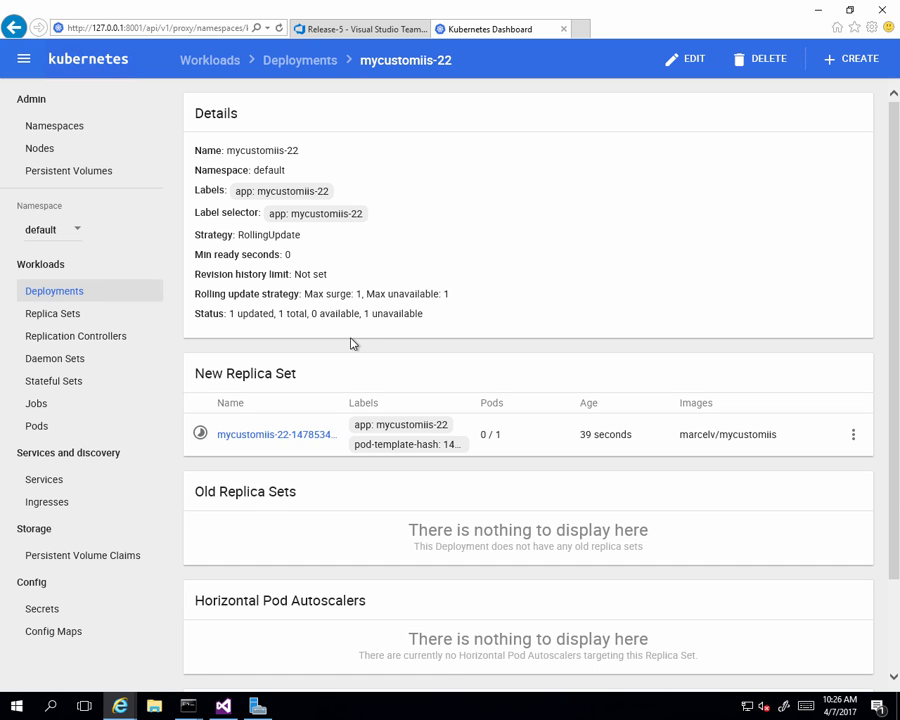
click(64, 271)
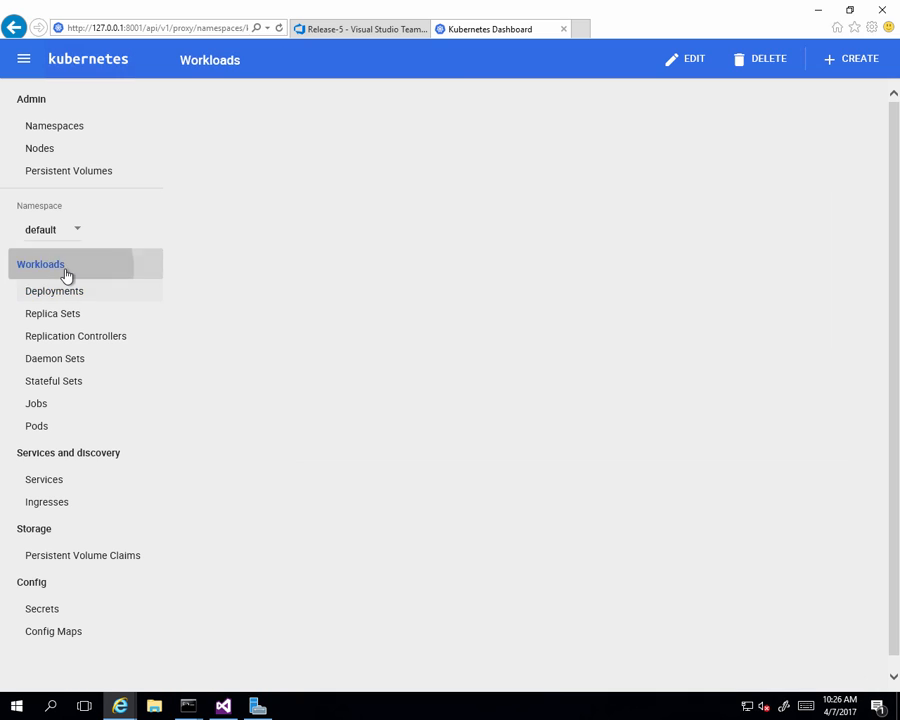
click(279, 28)
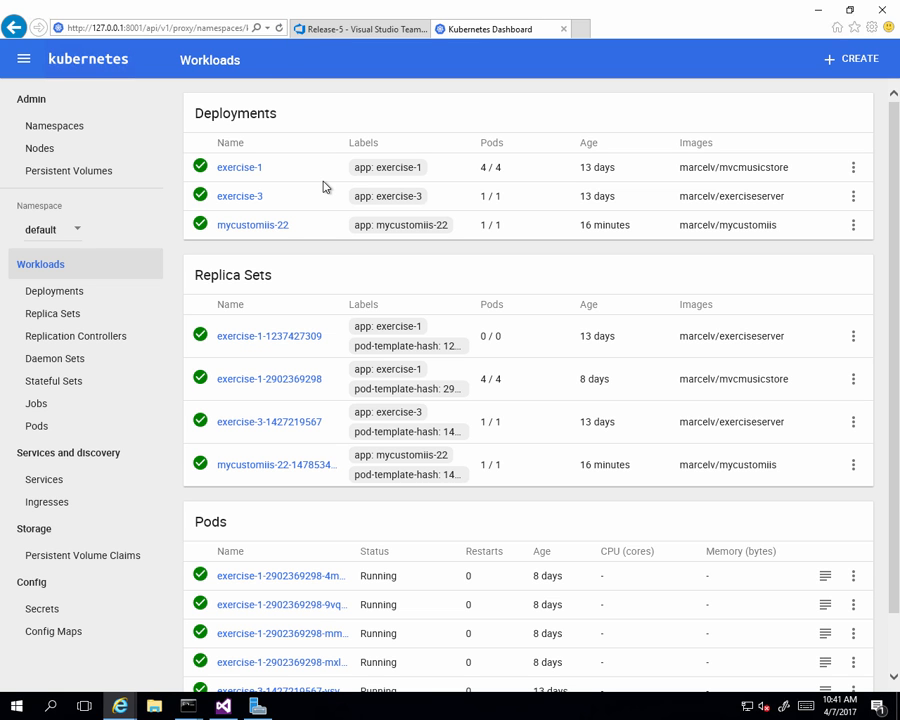
Step: Open the external endpoint of the mycustomiis-22 service from the deployment's replica set and read the page text
click(263, 226)
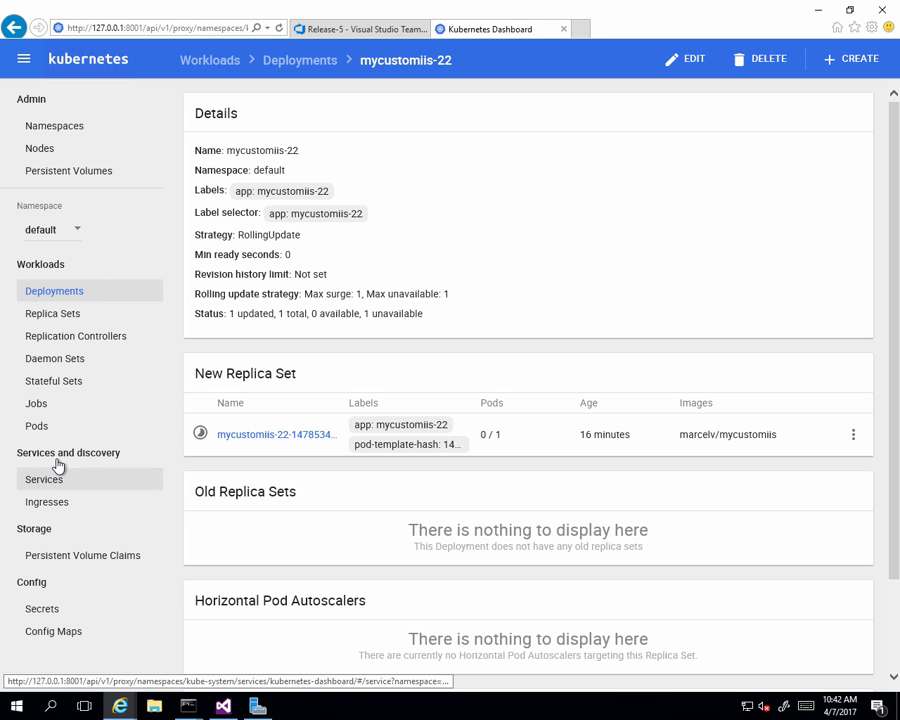
click(247, 435)
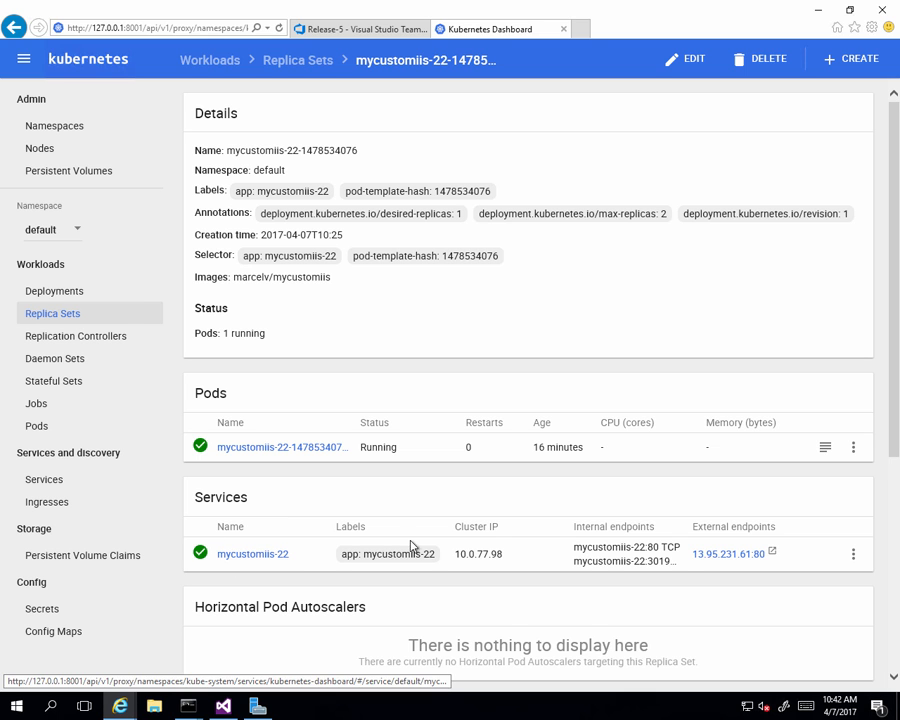
click(703, 558)
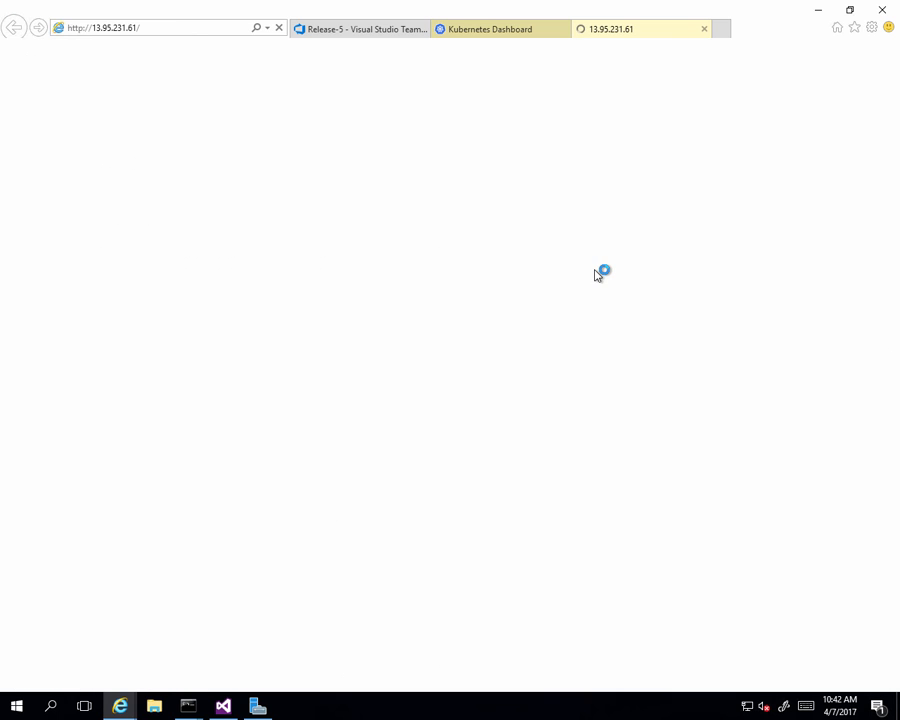
drag(5, 50, 238, 80)
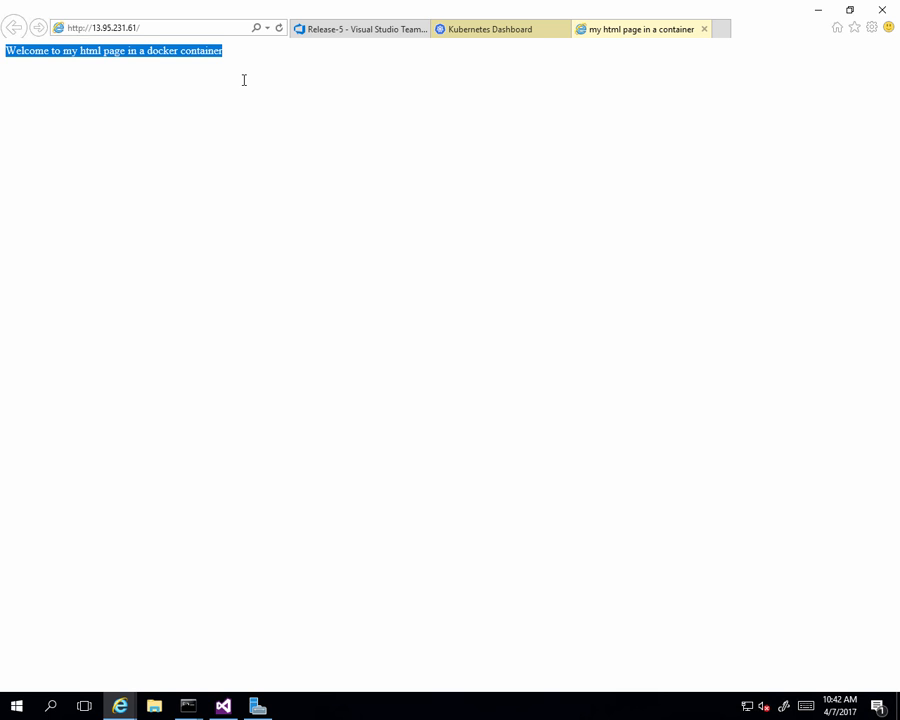
Step: Return to Visual Studio Team Services, view the deploy to k8s post-deployment approval log, and list the definition's releases
click(327, 34)
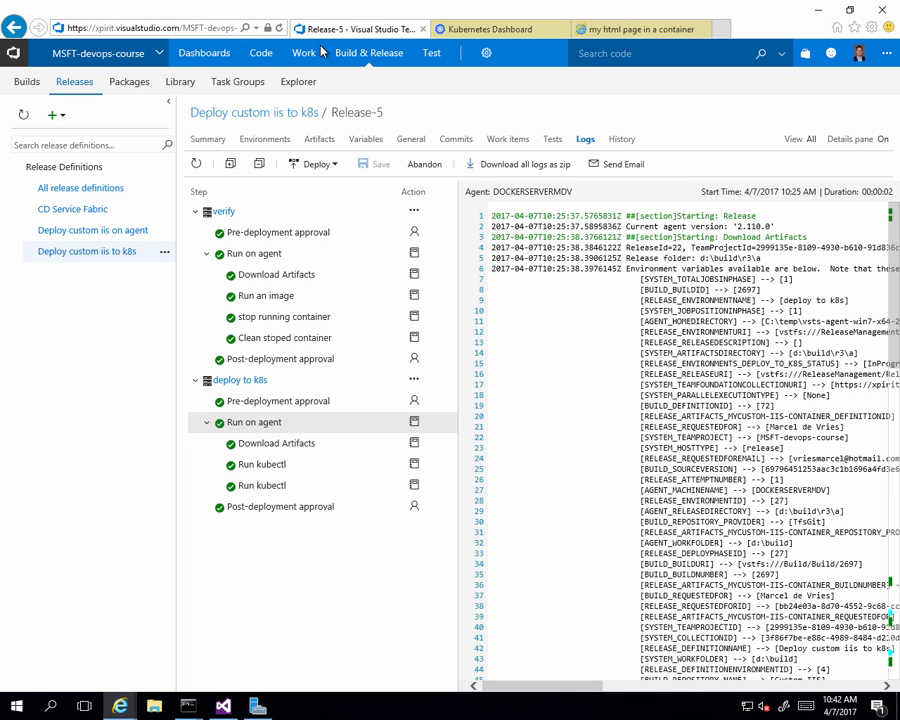
click(276, 507)
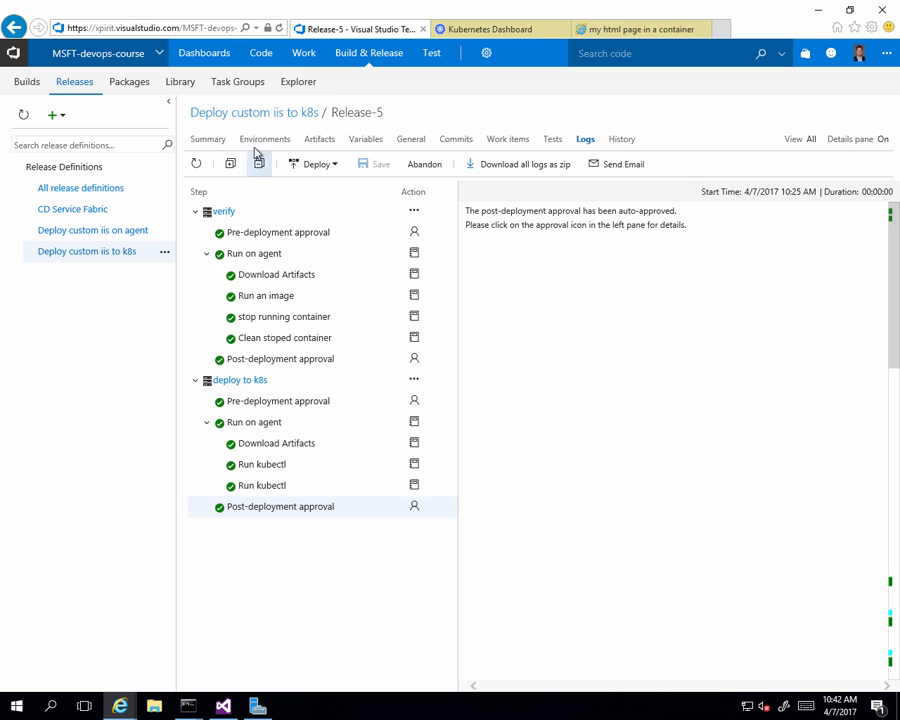
click(255, 116)
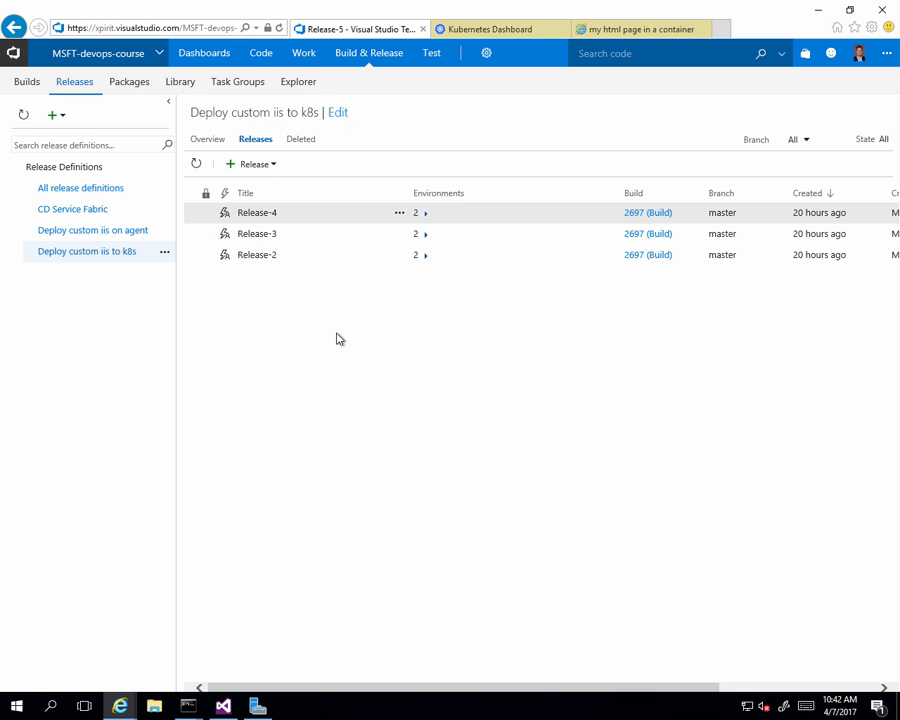